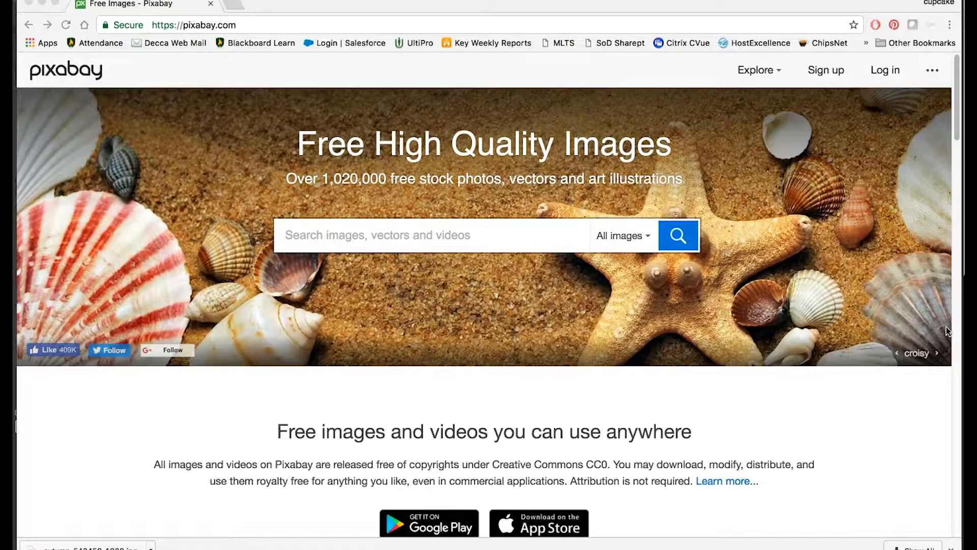
Search Pixabay for yellow images
{"action": "left_click", "coordinate": [504, 236]}
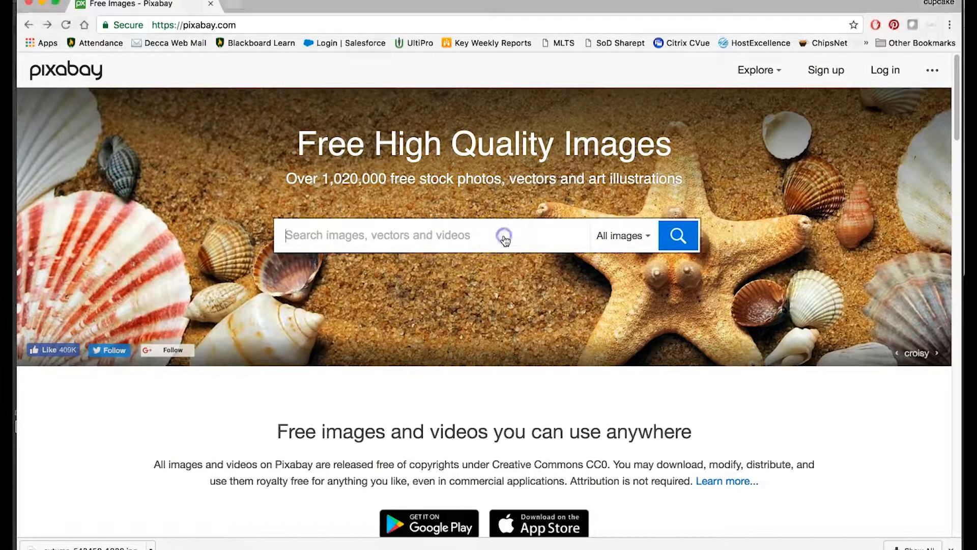
{"action": "type", "text": "y"}
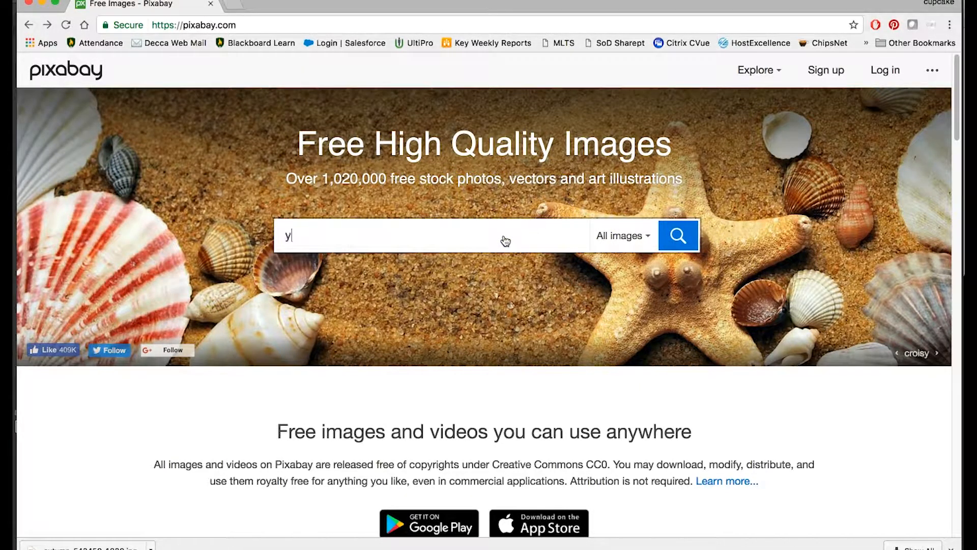
{"action": "type", "text": "ellow"}
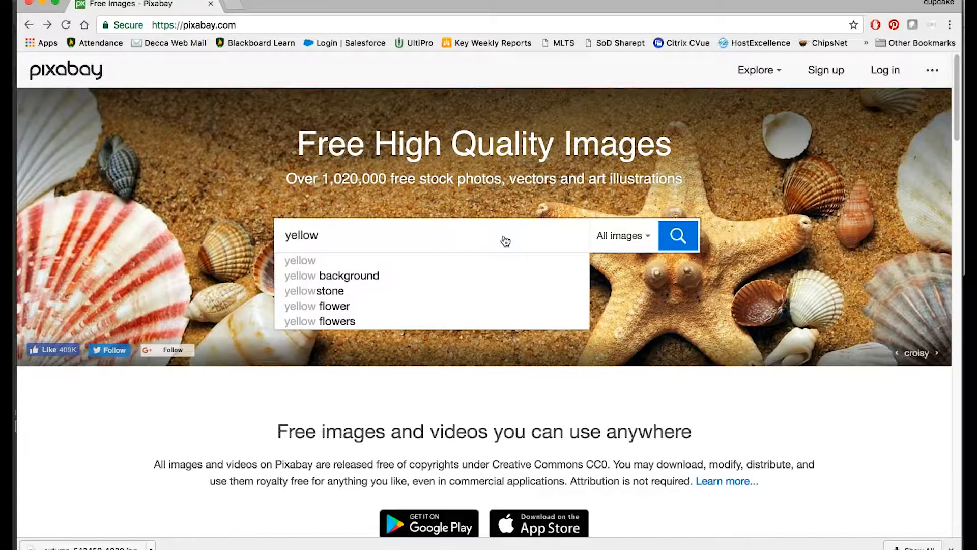
{"action": "key", "text": "Return"}
Find the photo of frosted yellow autumn leaves in the search results and open its page
{"action": "scroll", "coordinate": [505, 241], "scroll_direction": "down", "scroll_amount": 10}
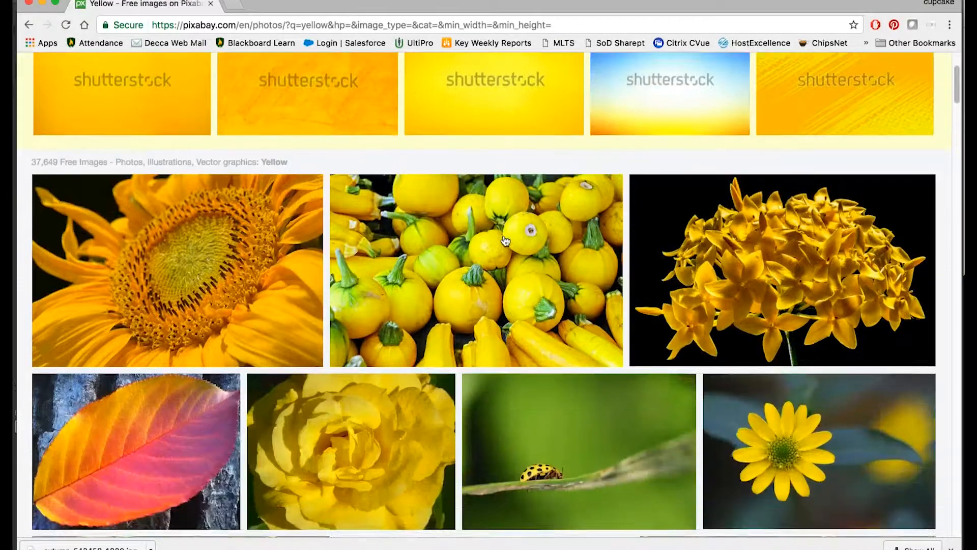
{"action": "scroll", "coordinate": [506, 240], "scroll_direction": "down", "scroll_amount": 6}
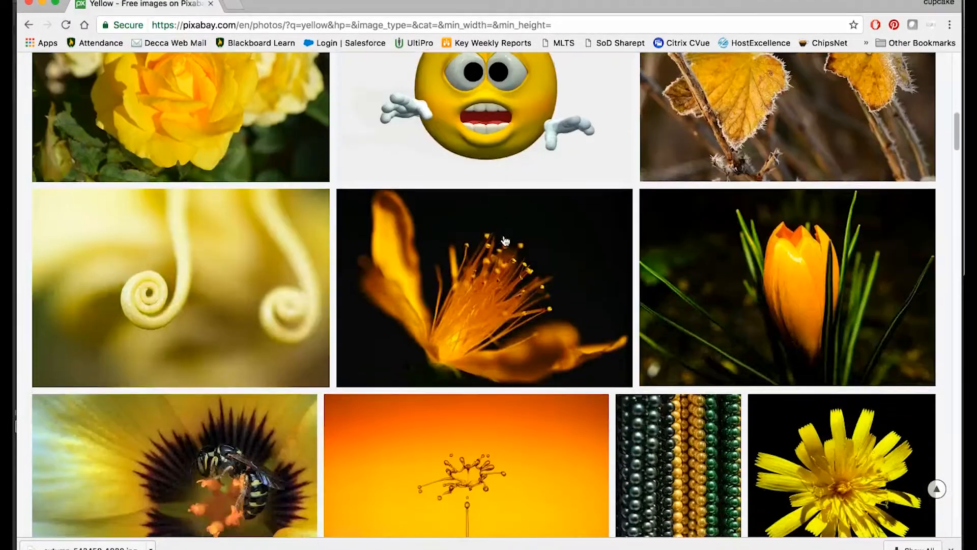
{"action": "scroll", "coordinate": [505, 241], "scroll_direction": "up", "scroll_amount": 5}
{"action": "left_click", "coordinate": [754, 272]}
{"action": "left_click", "coordinate": [753, 269]}
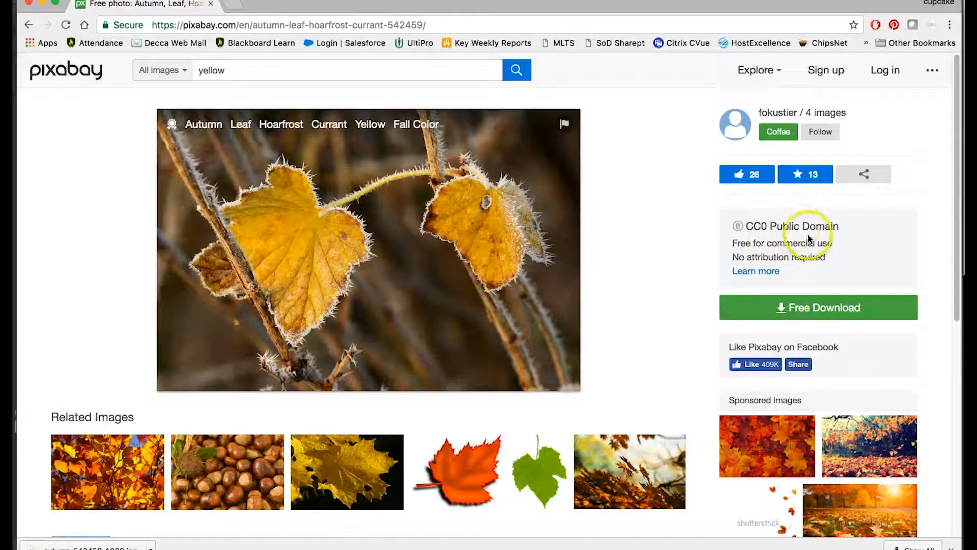
Download the autumn leaf photo as a 1920×1280 JPG
{"action": "left_click", "coordinate": [794, 309]}
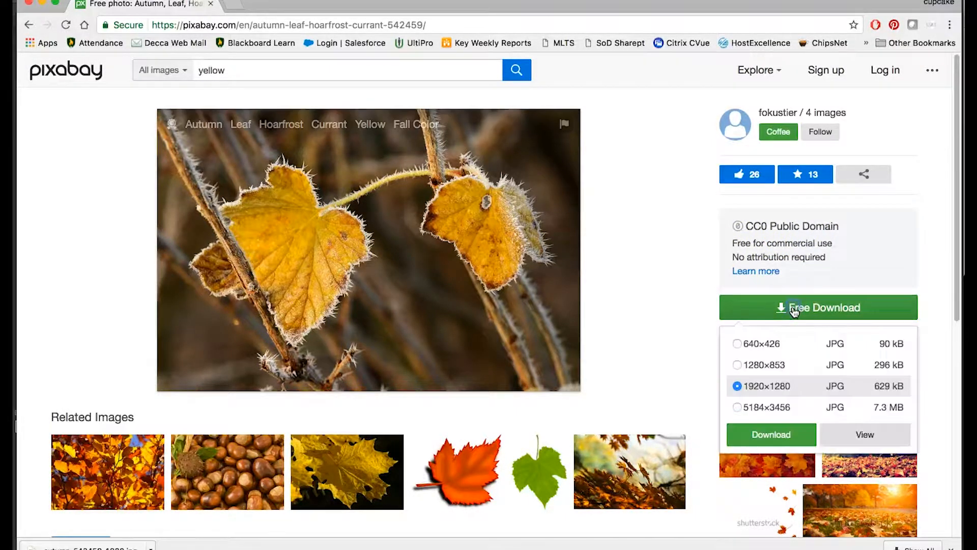
{"action": "left_click", "coordinate": [737, 387]}
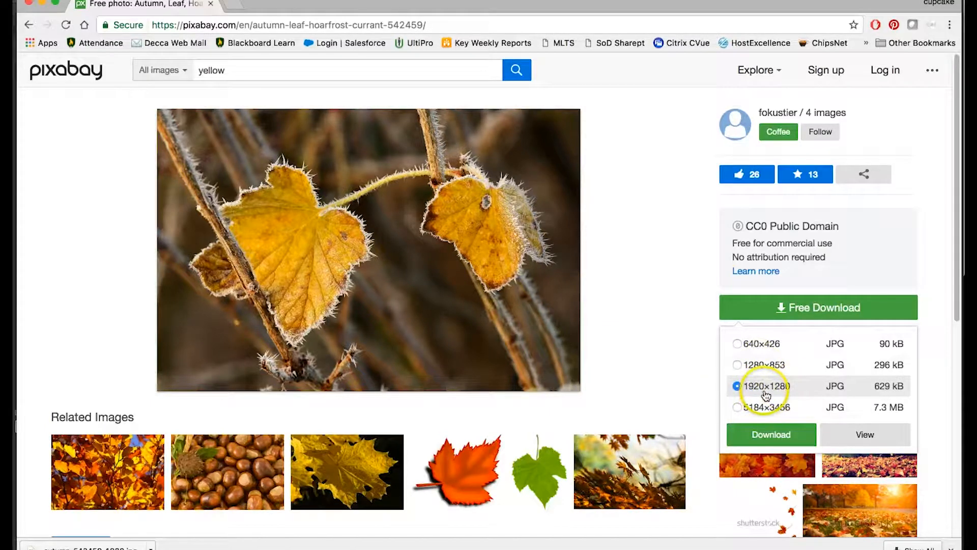
{"action": "left_click", "coordinate": [772, 435]}
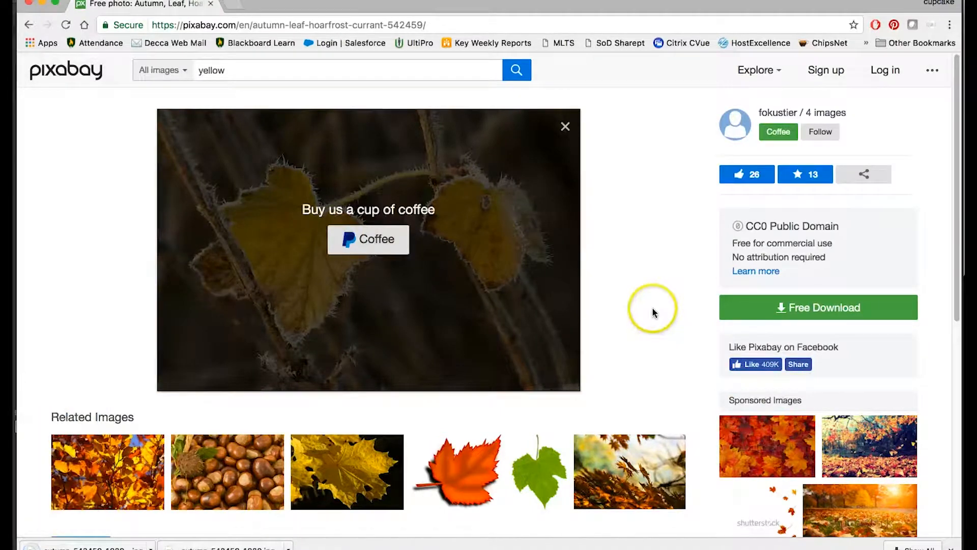
Return to the yellow search results and look through further images
{"action": "left_click", "coordinate": [30, 25]}
{"action": "scroll", "coordinate": [414, 207], "scroll_direction": "down", "scroll_amount": 10}
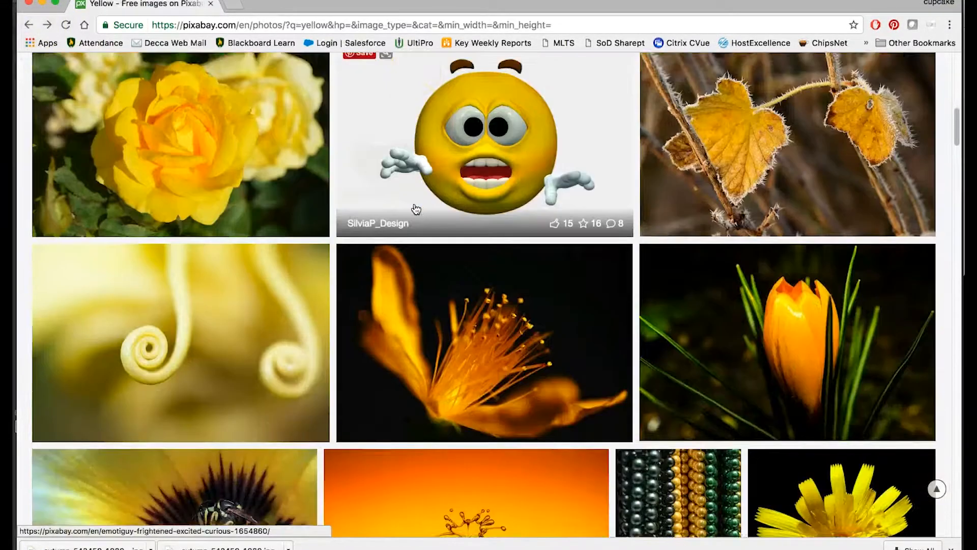
{"action": "scroll", "coordinate": [416, 208], "scroll_direction": "down", "scroll_amount": 15}
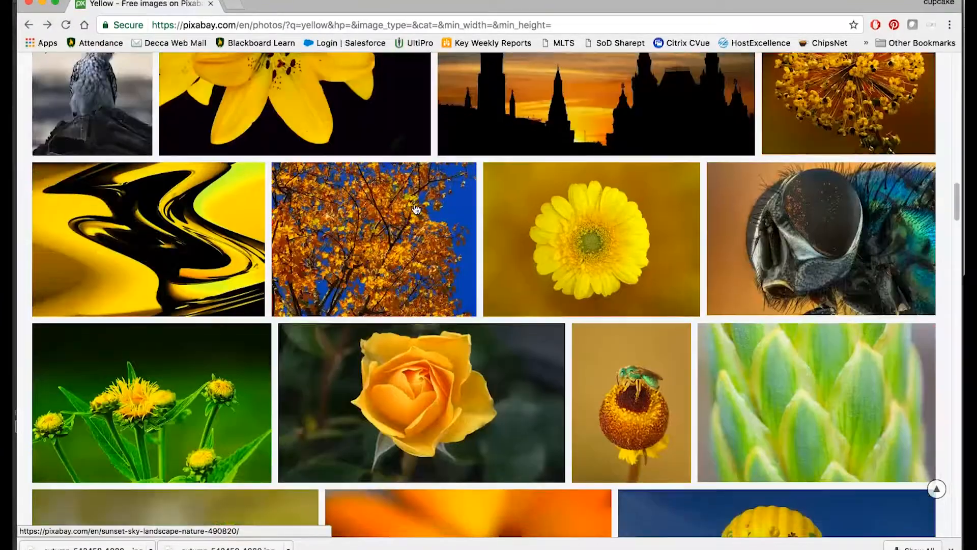
{"action": "scroll", "coordinate": [416, 208], "scroll_direction": "down", "scroll_amount": 10}
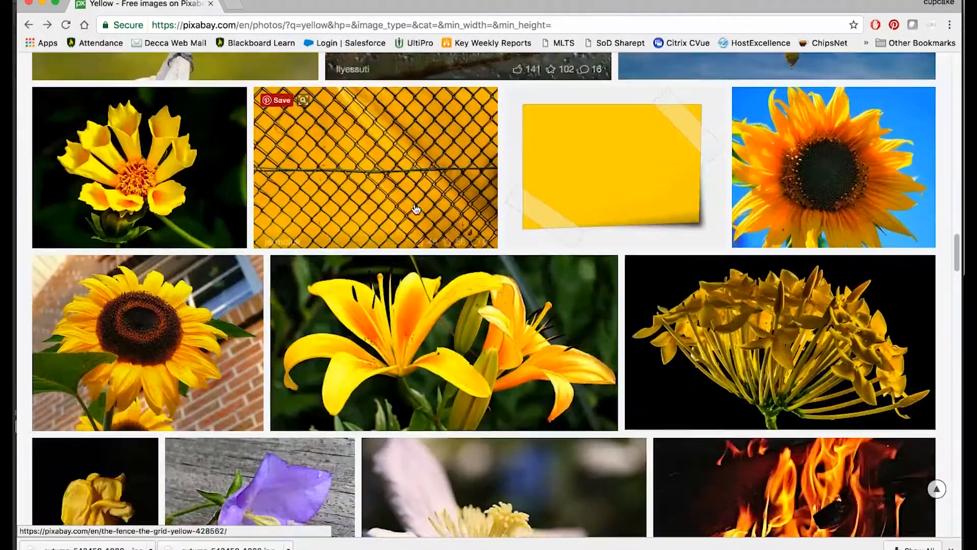
{"action": "scroll", "coordinate": [416, 209], "scroll_direction": "down", "scroll_amount": 5}
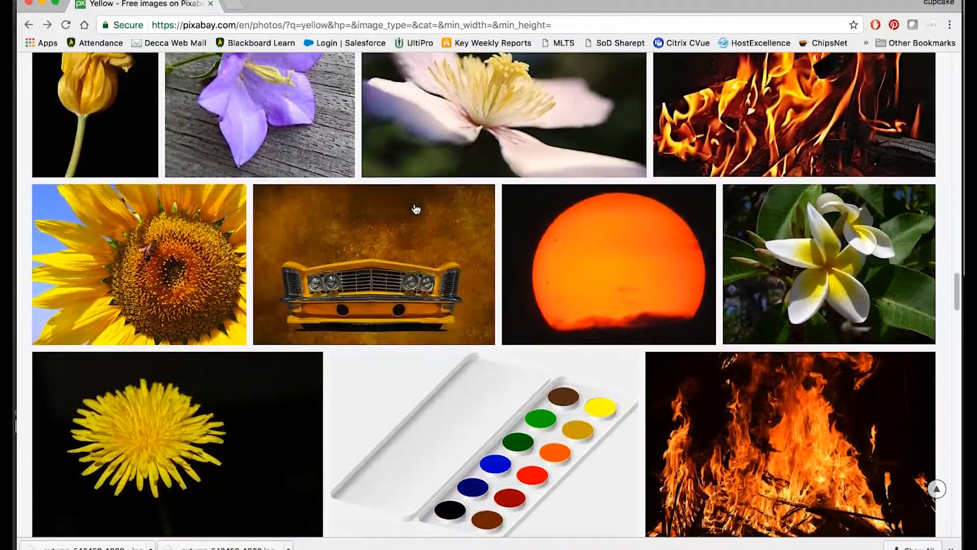
{"action": "scroll", "coordinate": [416, 209], "scroll_direction": "down", "scroll_amount": 5}
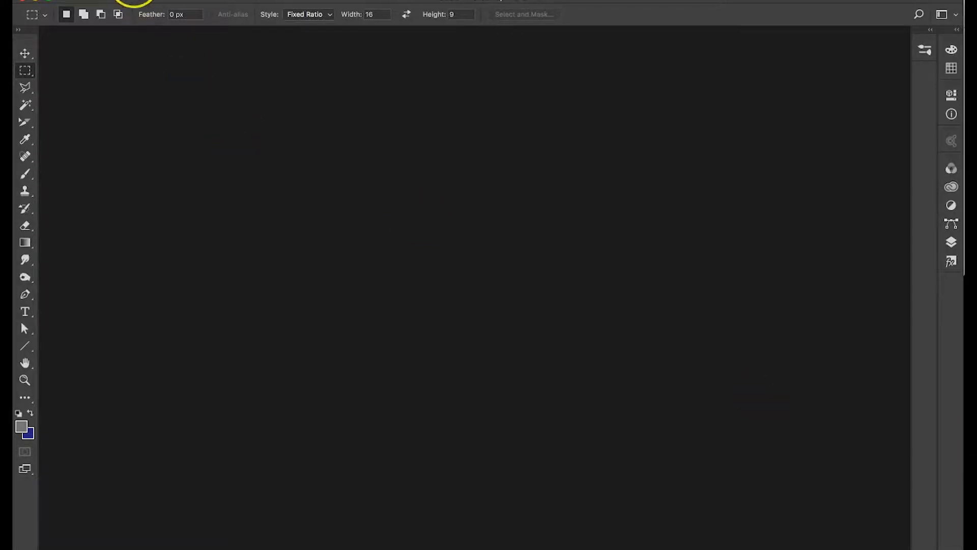
Switch to Photoshop and open the image 01-185H.jpg from the Yellow folder
{"action": "left_click", "coordinate": [136, 3]}
{"action": "left_click", "coordinate": [141, 11]}
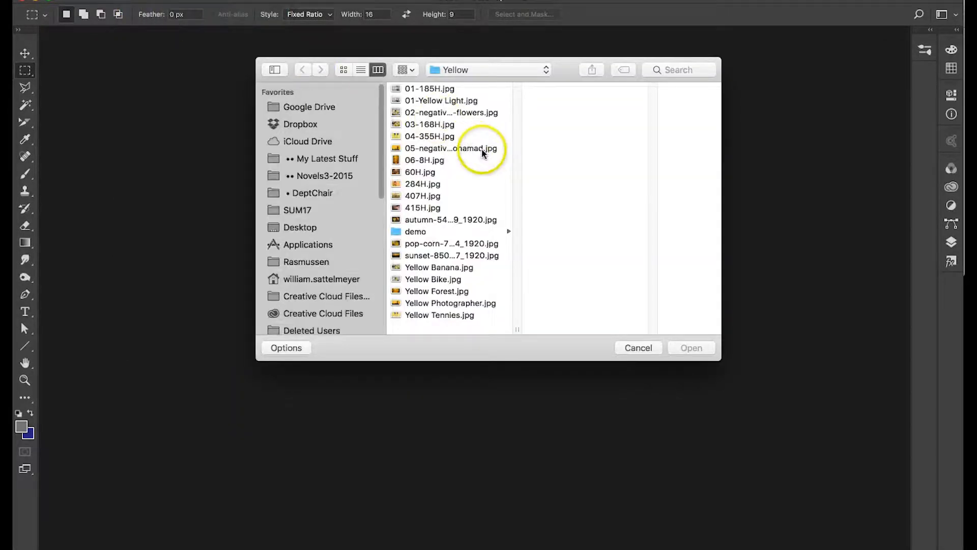
{"action": "left_click", "coordinate": [428, 88]}
{"action": "left_click", "coordinate": [691, 347]}
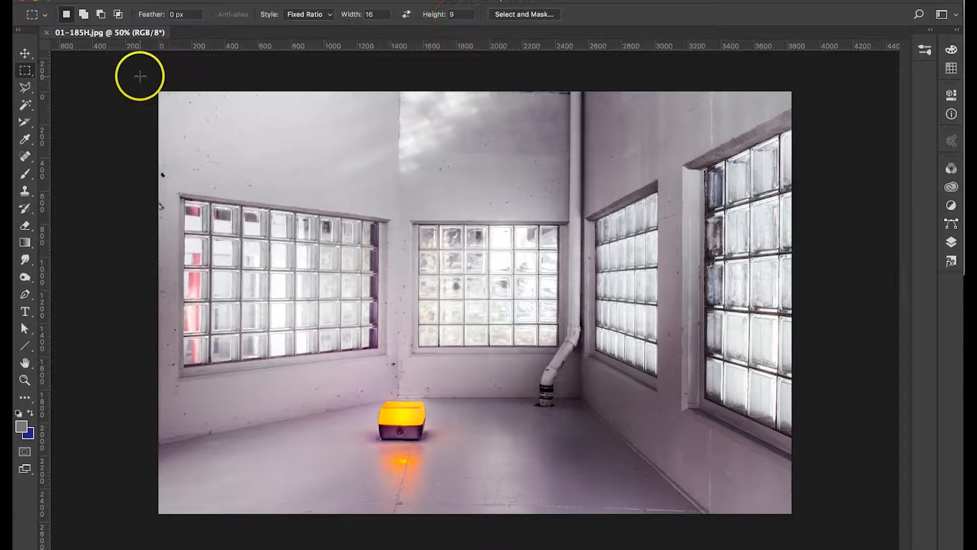
{"action": "left_click_drag", "start_coordinate": [146, 76], "coordinate": [816, 465]}
{"action": "left_click_drag", "start_coordinate": [733, 346], "coordinate": [733, 374]}
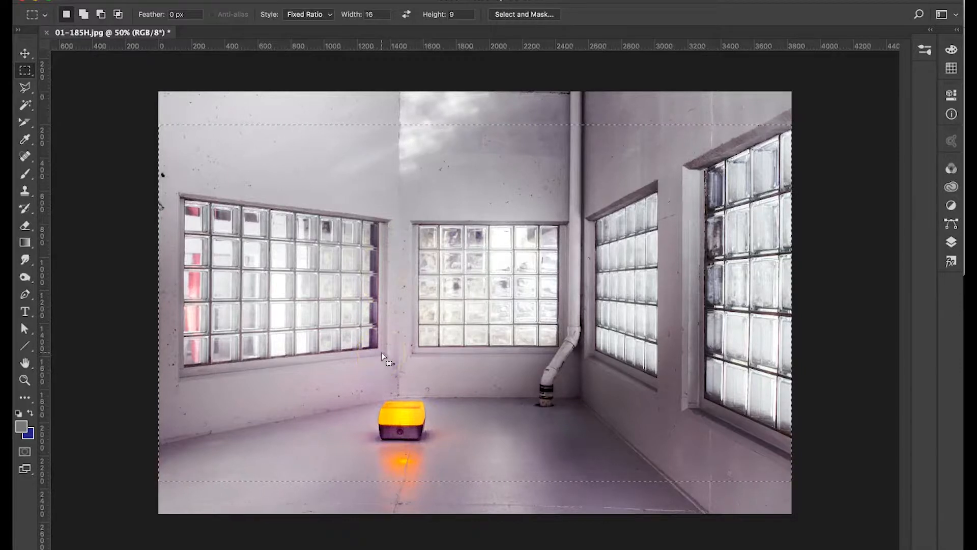
{"action": "left_click", "coordinate": [191, 147]}
Select a 16:9 area about 3600 px wide, reaching the photo's right edge, and crop the image to it
{"action": "left_click_drag", "start_coordinate": [193, 157], "coordinate": [855, 495]}
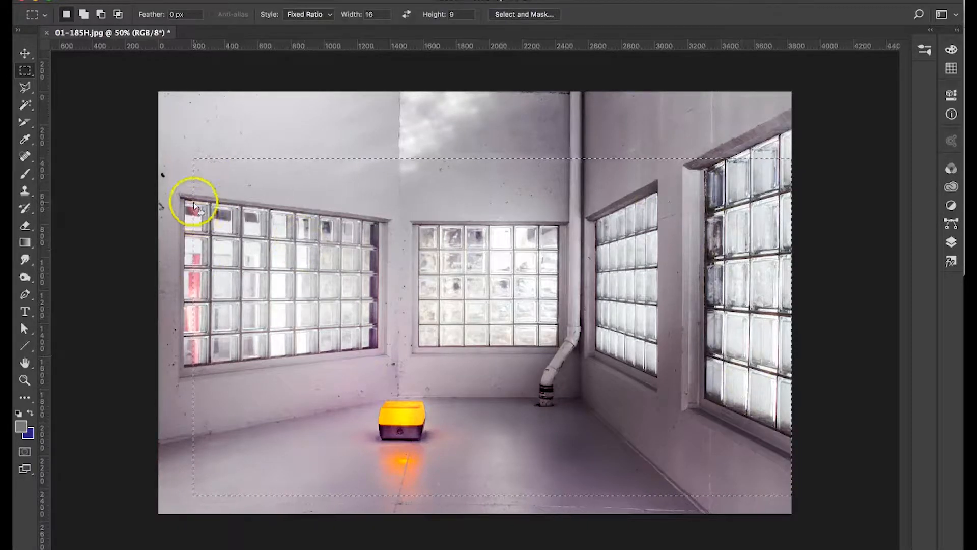
{"action": "left_click", "coordinate": [190, 1]}
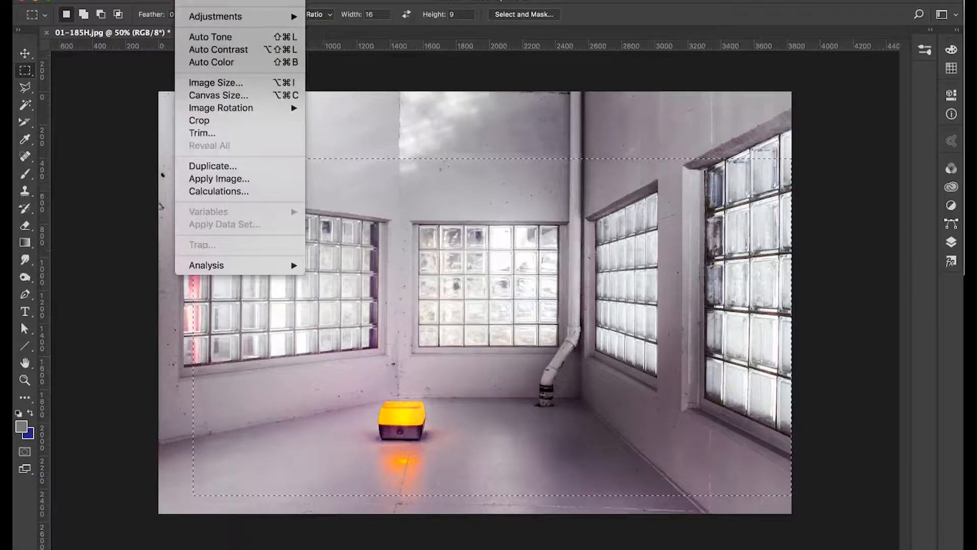
{"action": "left_click", "coordinate": [199, 120]}
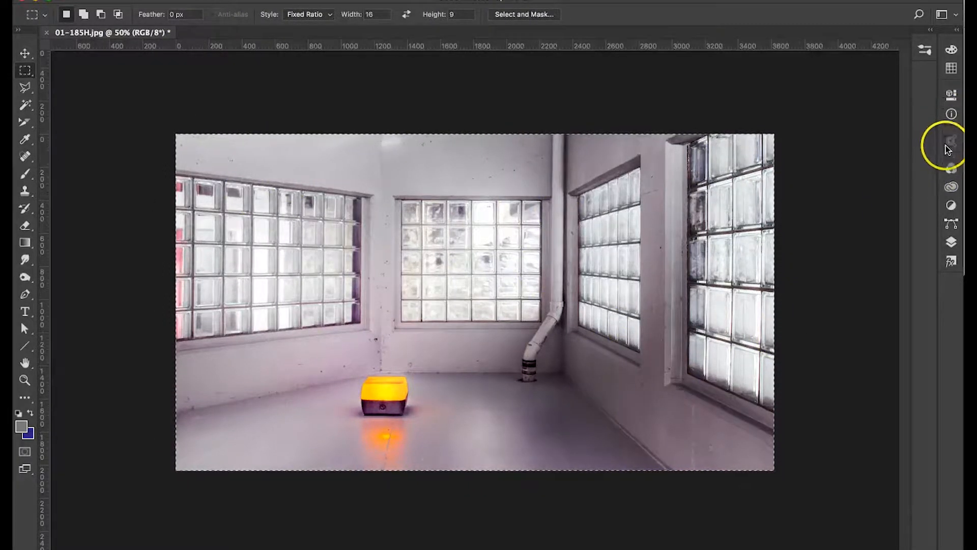
Resize the cropped image to 1920 × 1080 pixels at a resolution of 72 pixels/inch
{"action": "left_click", "coordinate": [951, 242]}
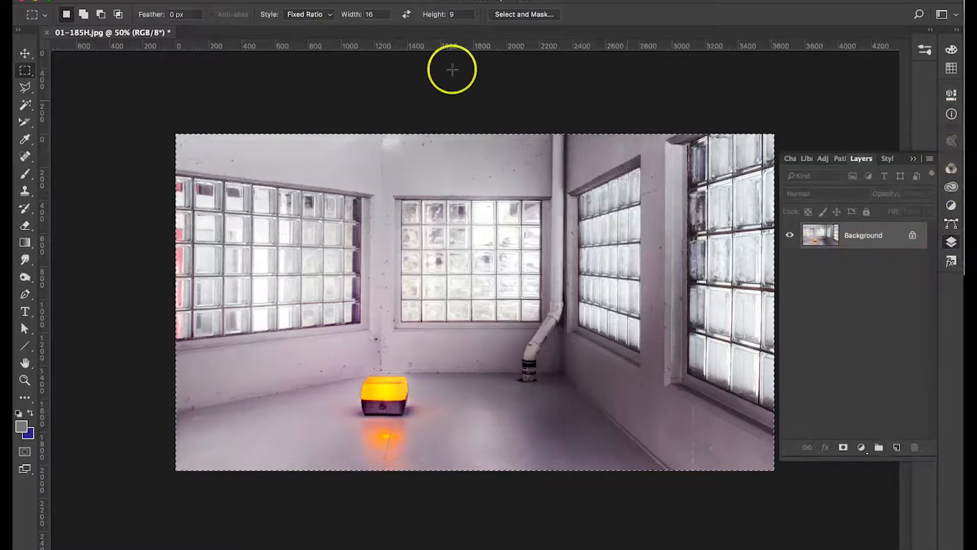
{"action": "left_click", "coordinate": [214, 2]}
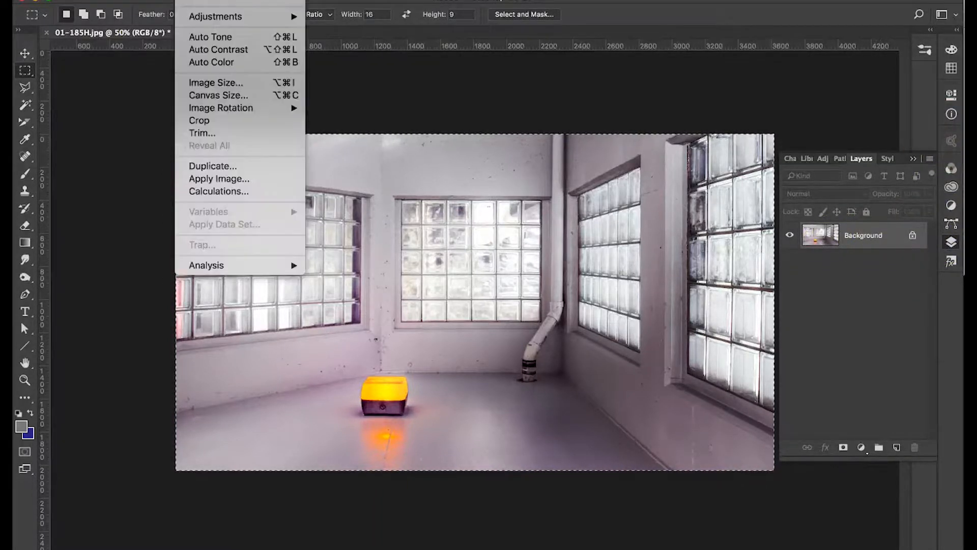
{"action": "left_click", "coordinate": [208, 84]}
{"action": "left_click_drag", "start_coordinate": [606, 258], "coordinate": [586, 260]}
{"action": "type", "text": "72"}
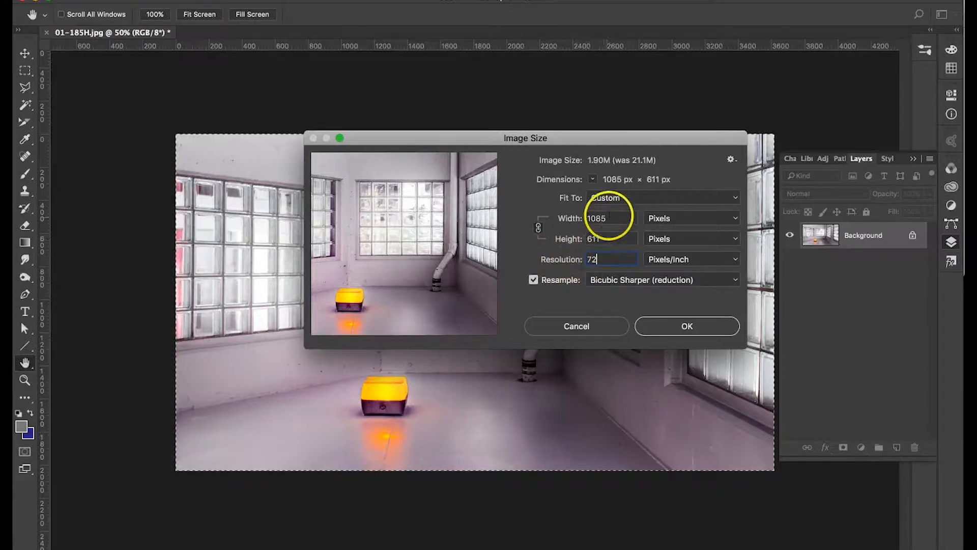
{"action": "type", "text": "1920"}
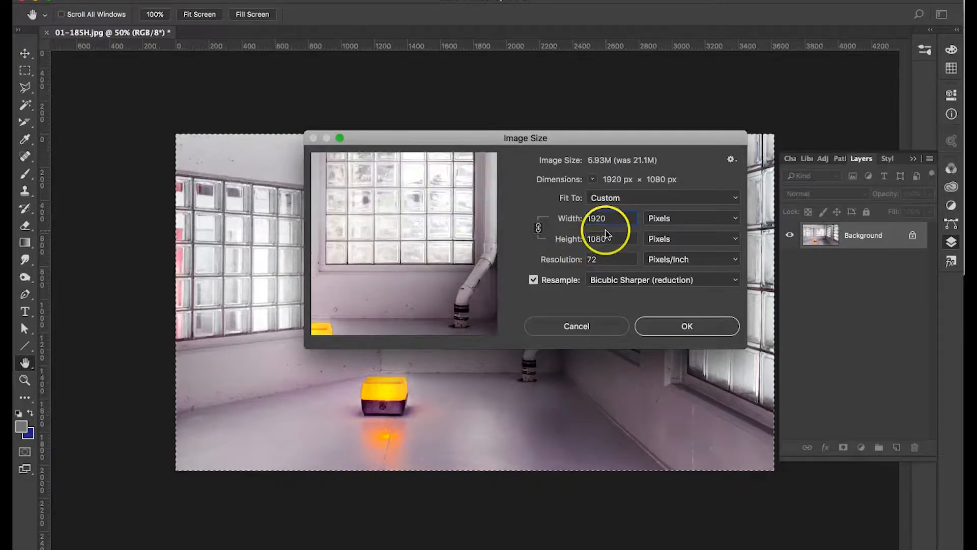
{"action": "left_click", "coordinate": [675, 330]}
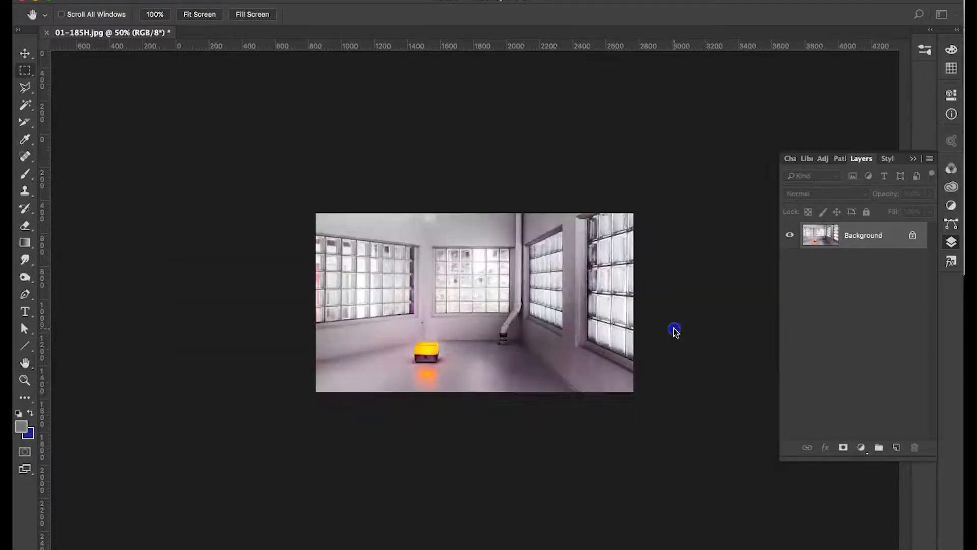
{"action": "key", "text": "m"}
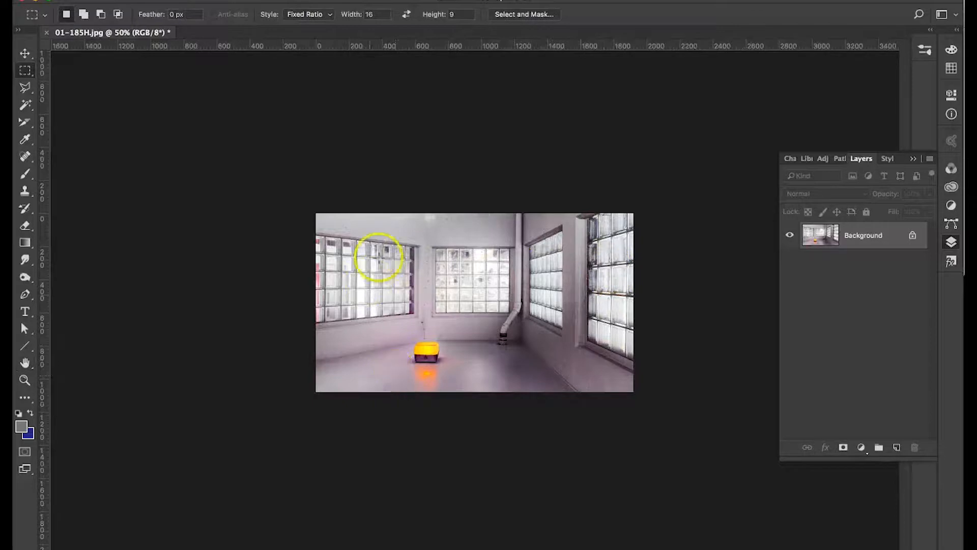
Export the resized image as a 1920 × 1080 JPG with 70% quality
{"action": "left_click", "coordinate": [127, 0]}
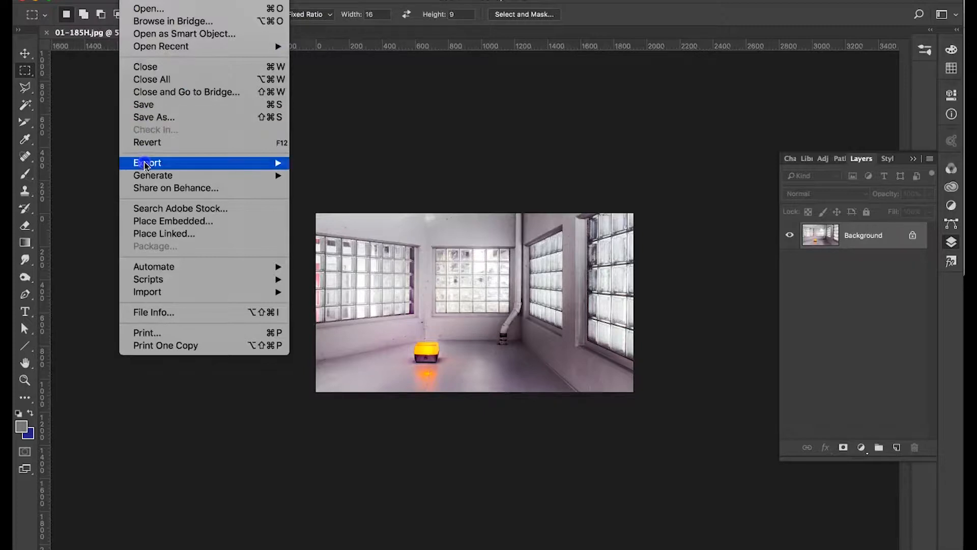
{"action": "mouse_move", "coordinate": [146, 163]}
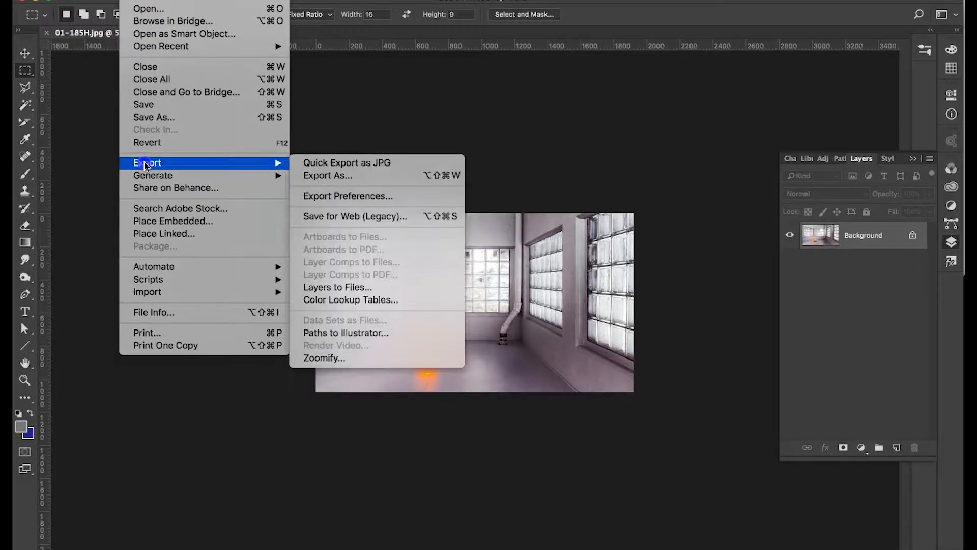
{"action": "left_click", "coordinate": [329, 178]}
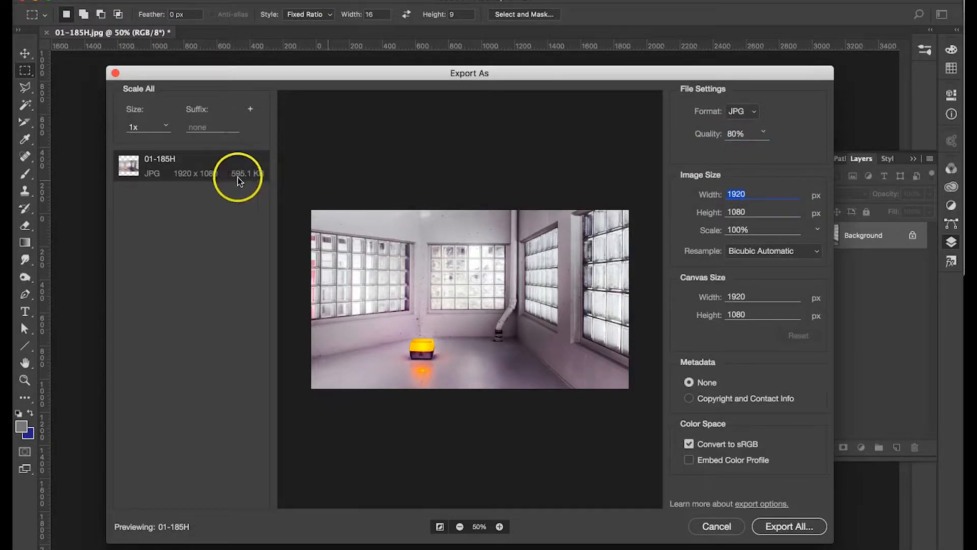
{"action": "left_click", "coordinate": [733, 135]}
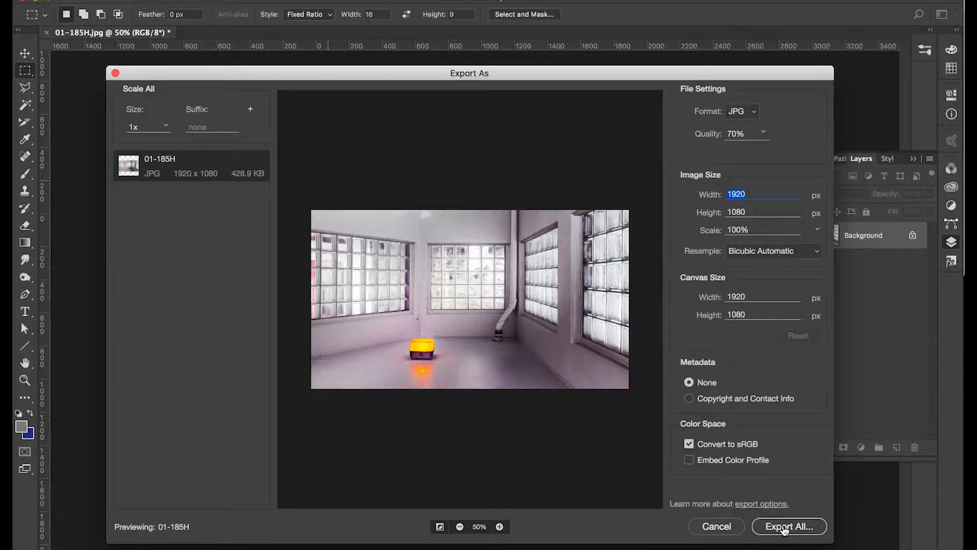
{"action": "left_click", "coordinate": [784, 528]}
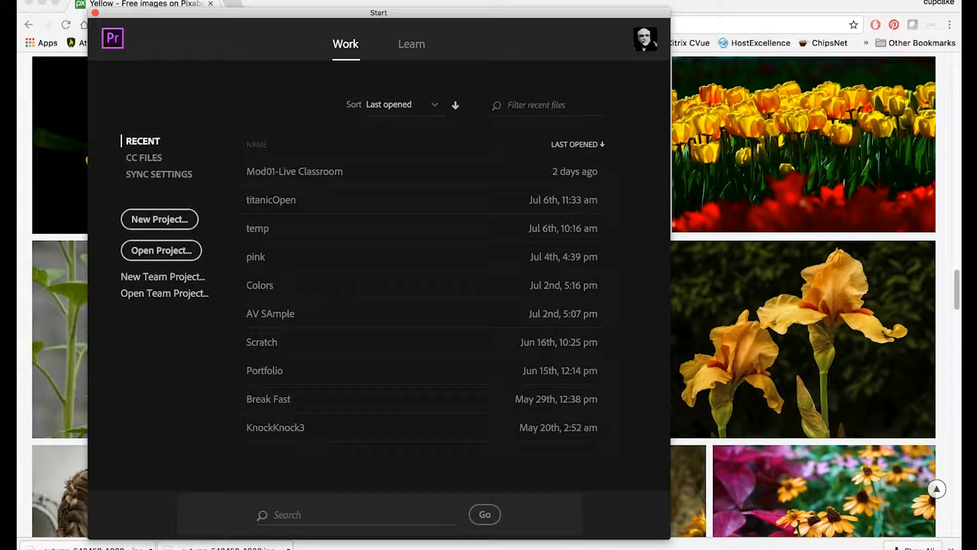
Create a new Premiere Pro project named Yellow, stored in the Yellow folder on the SD128 drive
{"action": "left_click", "coordinate": [176, 220]}
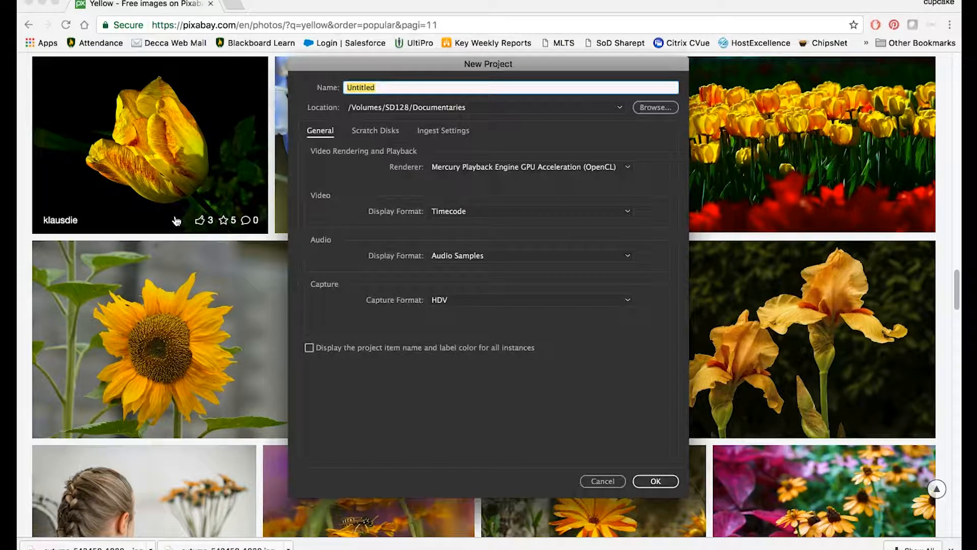
{"action": "type", "text": "Yellow"}
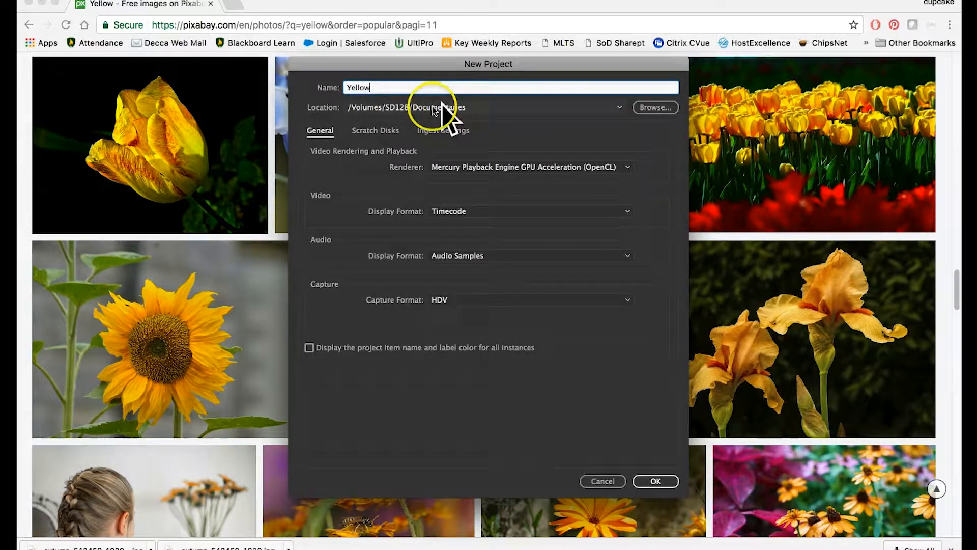
{"action": "left_click", "coordinate": [643, 108]}
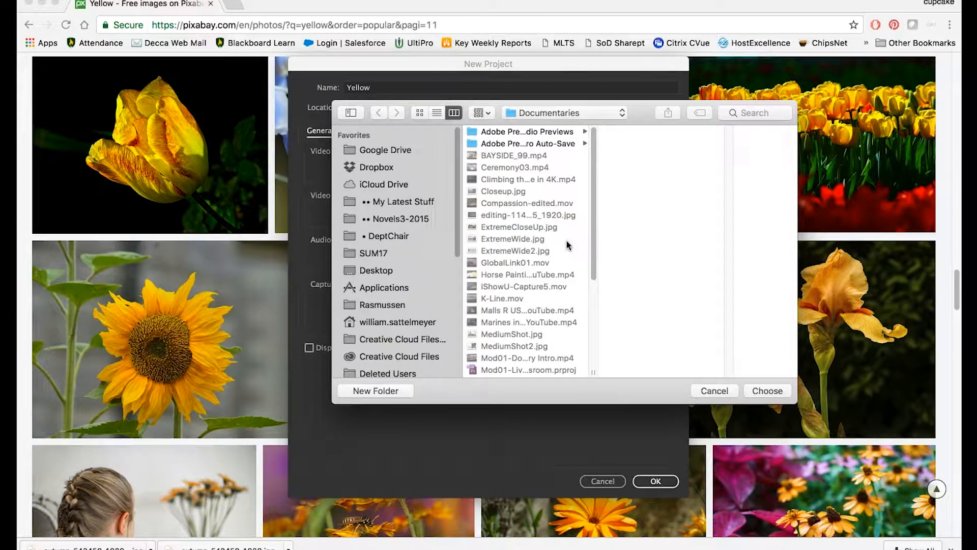
{"action": "scroll", "coordinate": [568, 245], "scroll_direction": "down", "scroll_amount": 5}
{"action": "left_click", "coordinate": [576, 112]}
{"action": "left_click", "coordinate": [577, 124]}
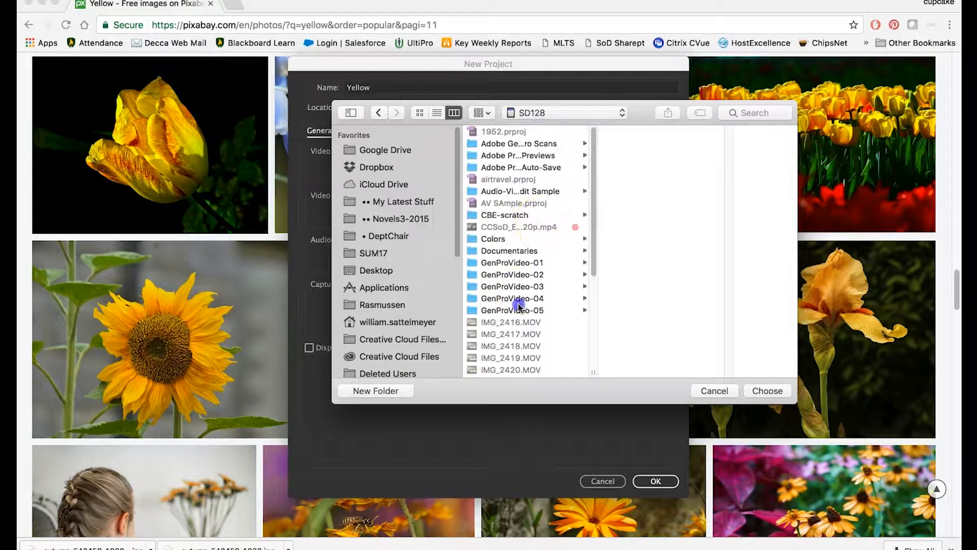
{"action": "scroll", "coordinate": [517, 366], "scroll_direction": "down", "scroll_amount": 5}
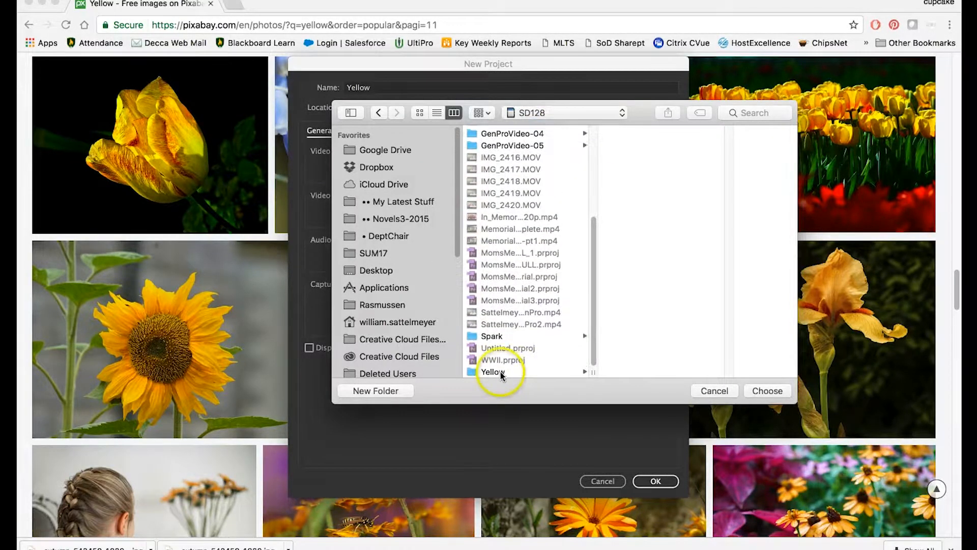
{"action": "left_click", "coordinate": [500, 372]}
{"action": "left_click", "coordinate": [765, 390]}
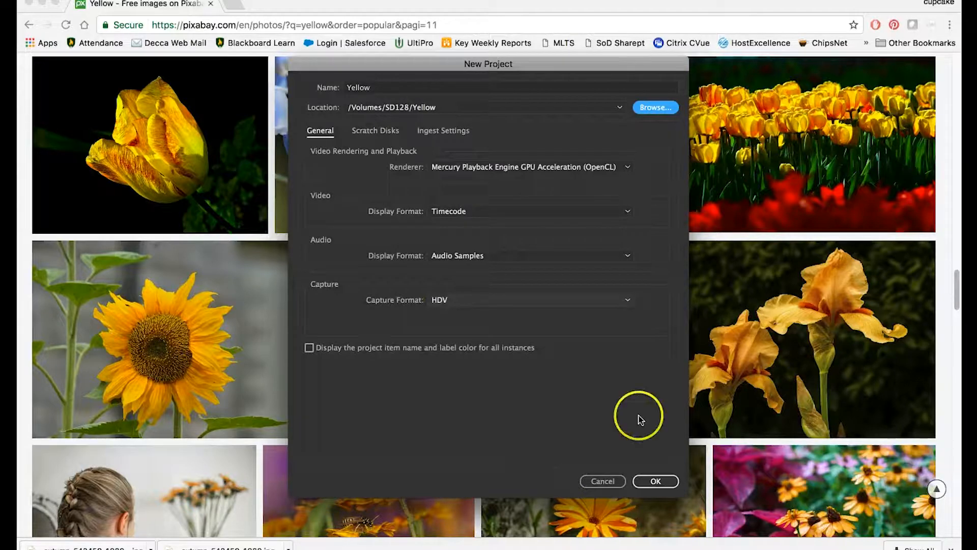
{"action": "left_click", "coordinate": [653, 481]}
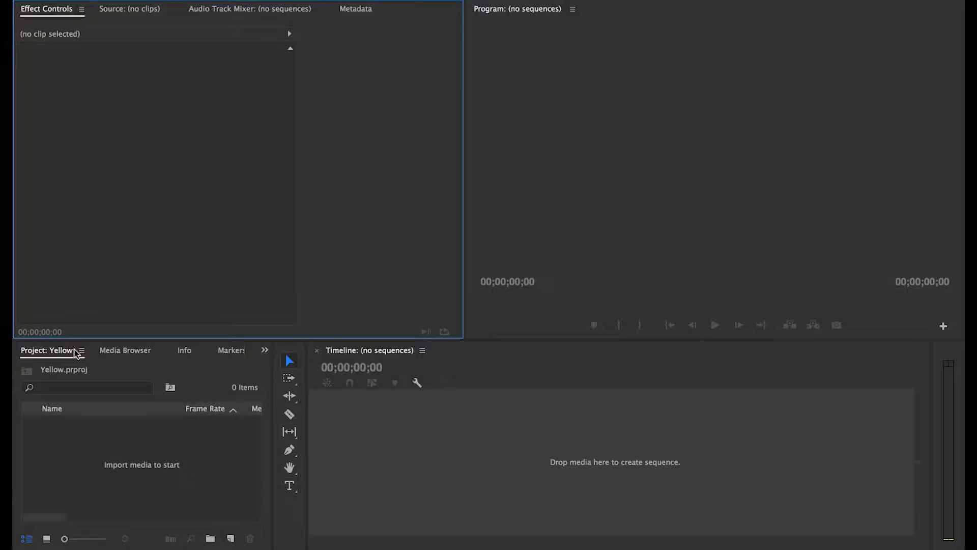
Import the six images from 01-Yellow Light.jpg to 06-Yellow Forest.jpg from the Yellow folder into the project
{"action": "left_click", "coordinate": [68, 332]}
{"action": "left_click", "coordinate": [141, 0]}
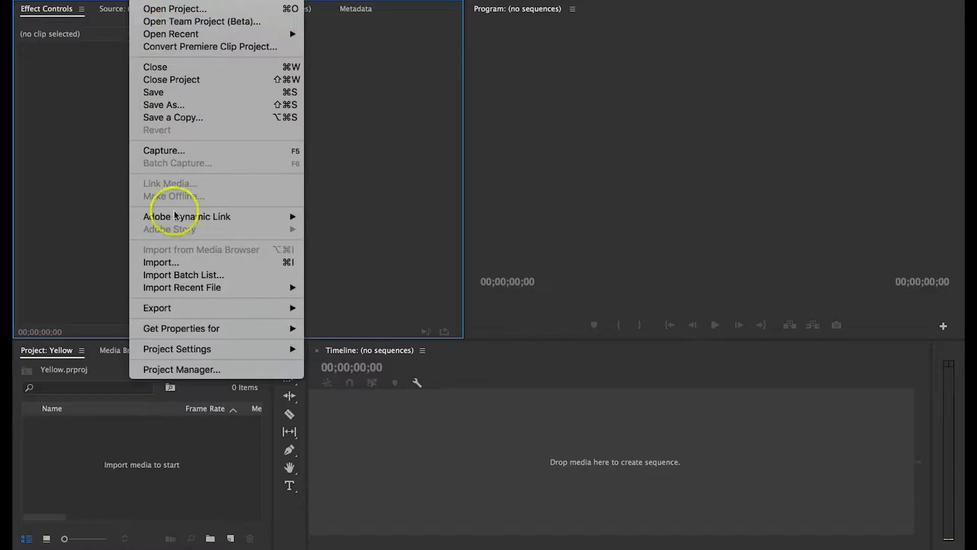
{"action": "left_click", "coordinate": [183, 267]}
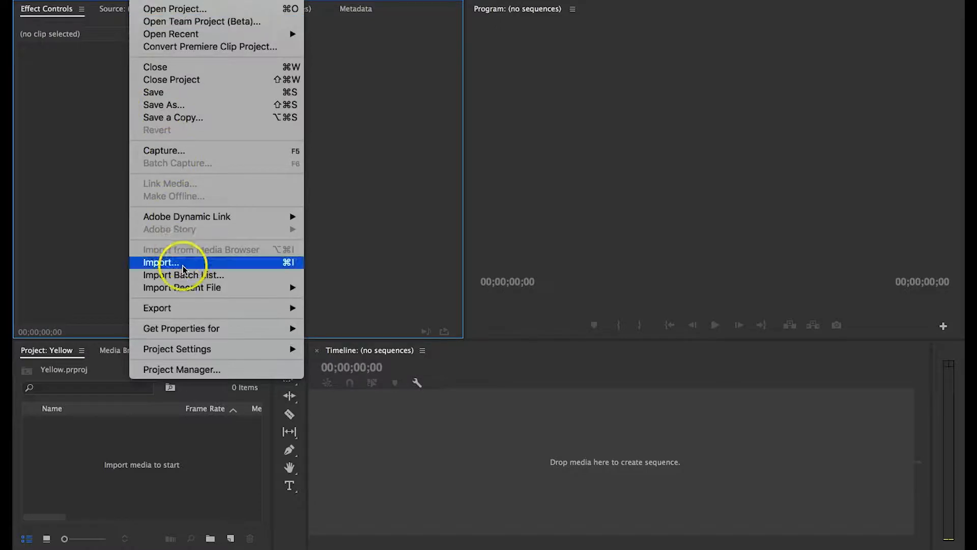
{"action": "left_click", "coordinate": [286, 262]}
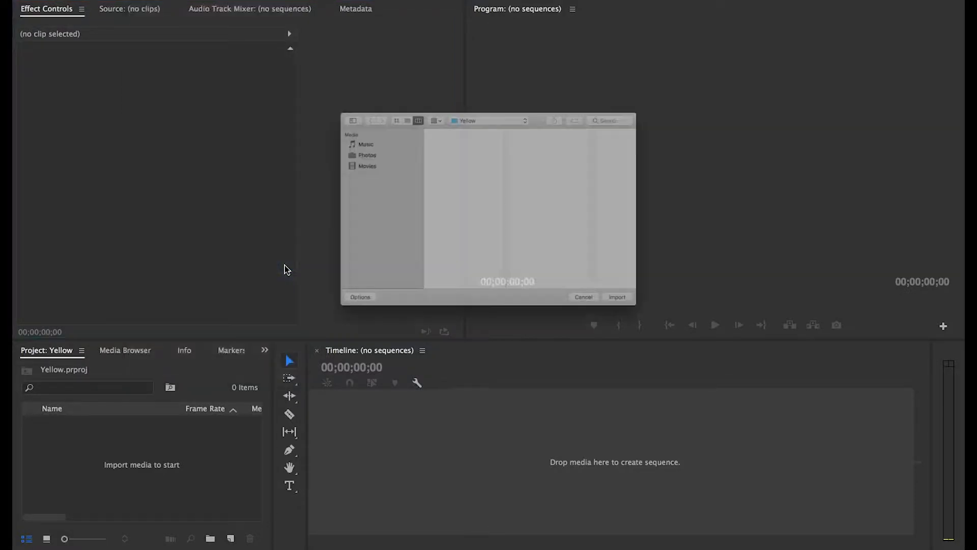
{"action": "left_click", "coordinate": [426, 90]}
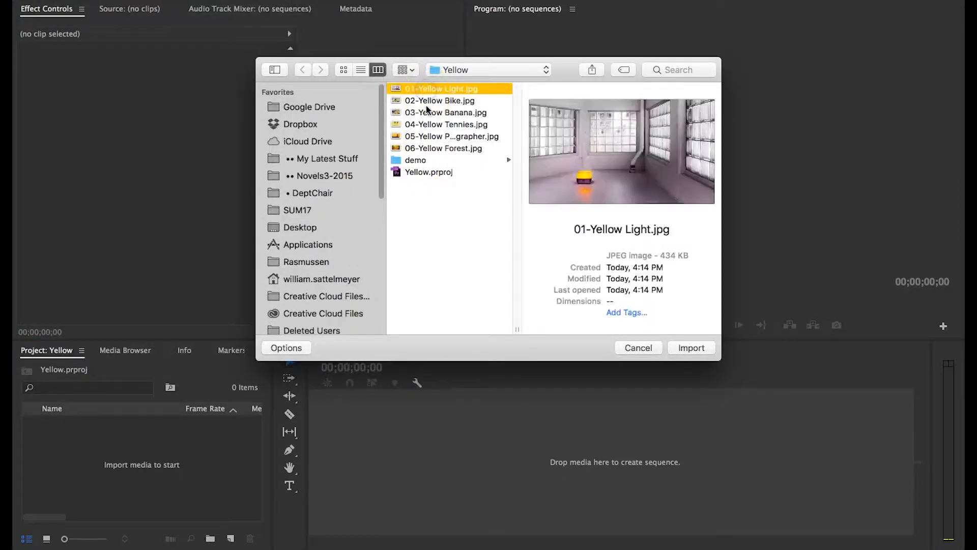
{"action": "left_click", "coordinate": [429, 149], "text": "shift"}
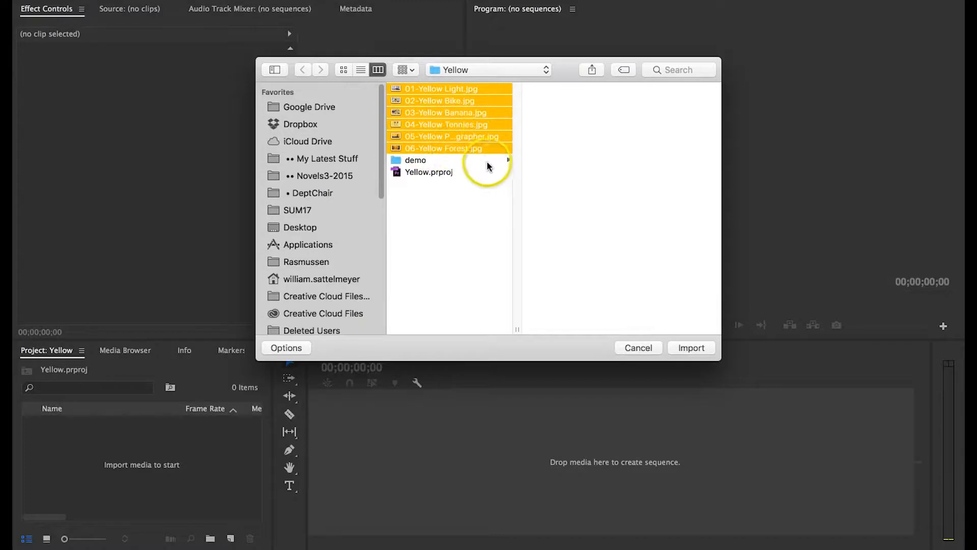
{"action": "left_click", "coordinate": [690, 348]}
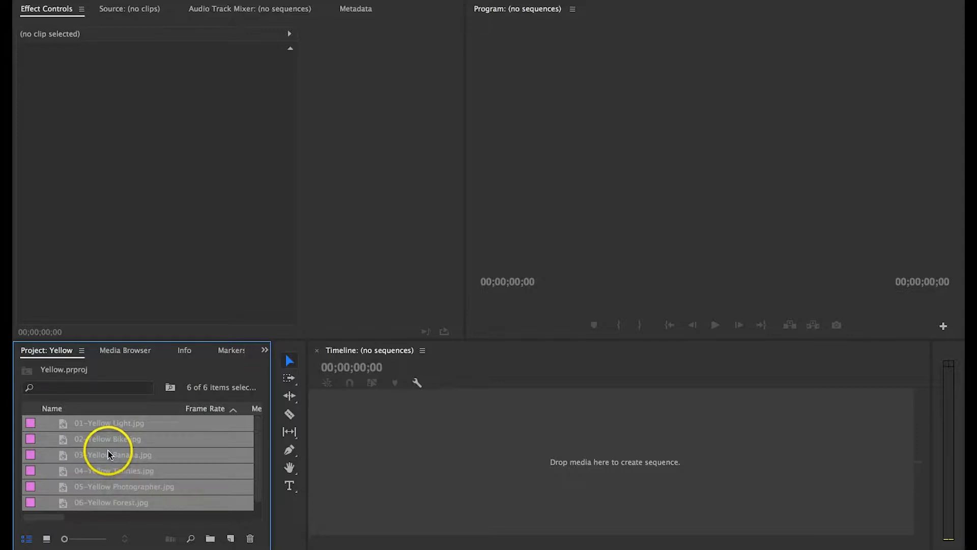
Create a sequence by placing 01-Yellow Light.jpg in the empty timeline
{"action": "left_click", "coordinate": [123, 424]}
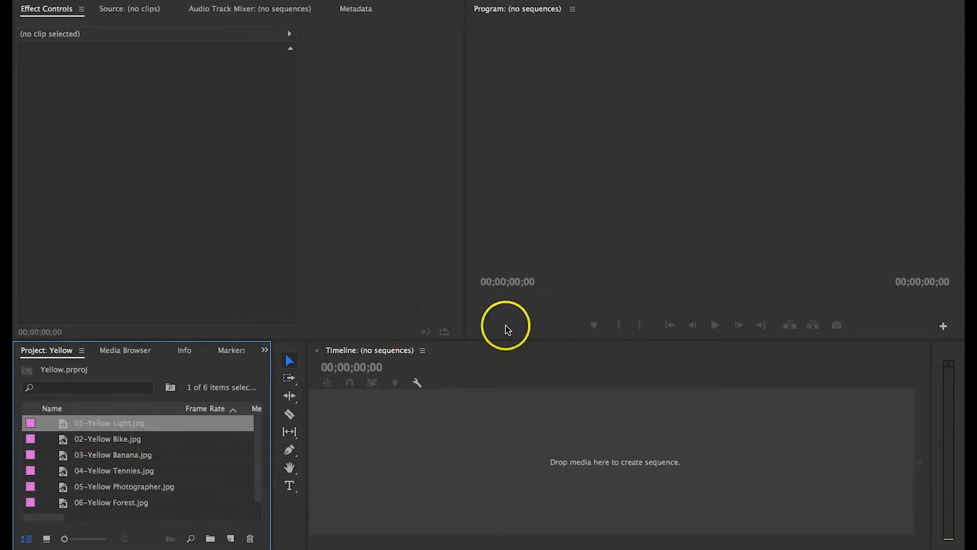
{"action": "left_click", "coordinate": [68, 426]}
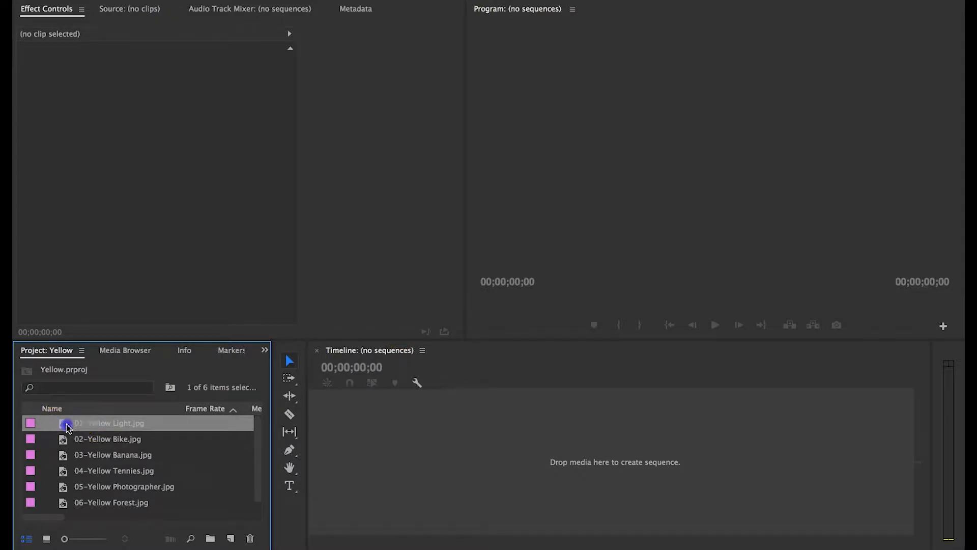
{"action": "left_click_drag", "start_coordinate": [353, 417], "coordinate": [354, 419]}
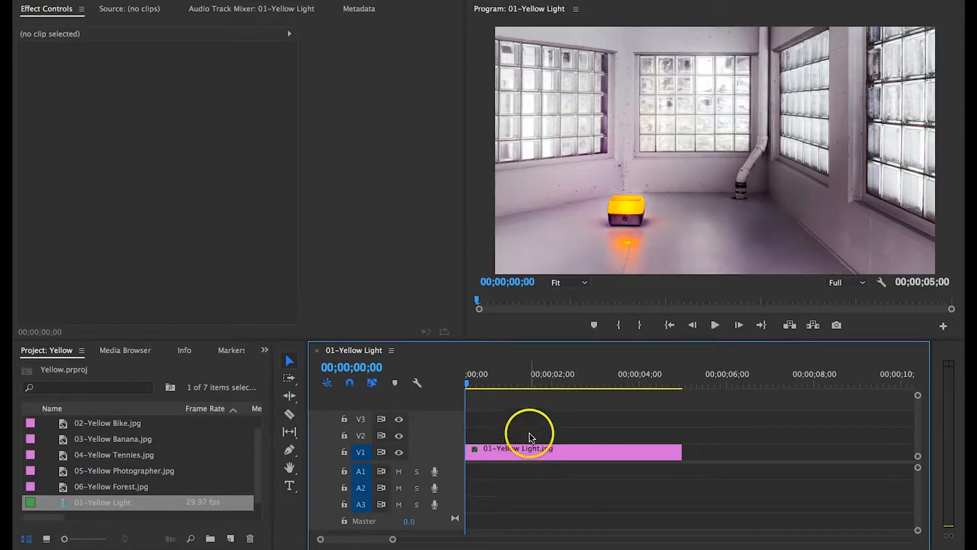
Append images 02-Yellow Bike.jpg to 06-Yellow Forest.jpg after the first clip on track V1 and scrub through the sequence
{"action": "left_click", "coordinate": [109, 425]}
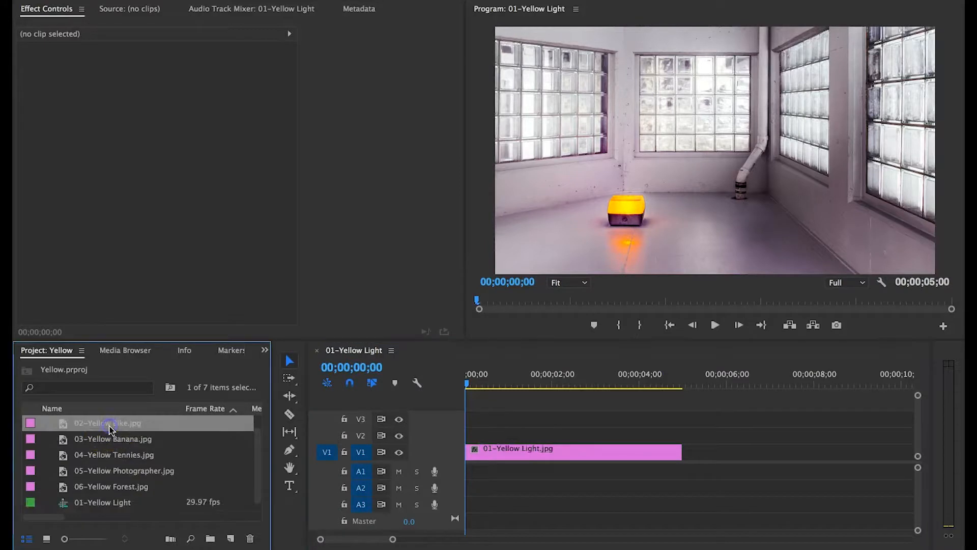
{"action": "left_click", "coordinate": [106, 488], "text": "shift"}
{"action": "left_click_drag", "start_coordinate": [60, 424], "coordinate": [690, 453]}
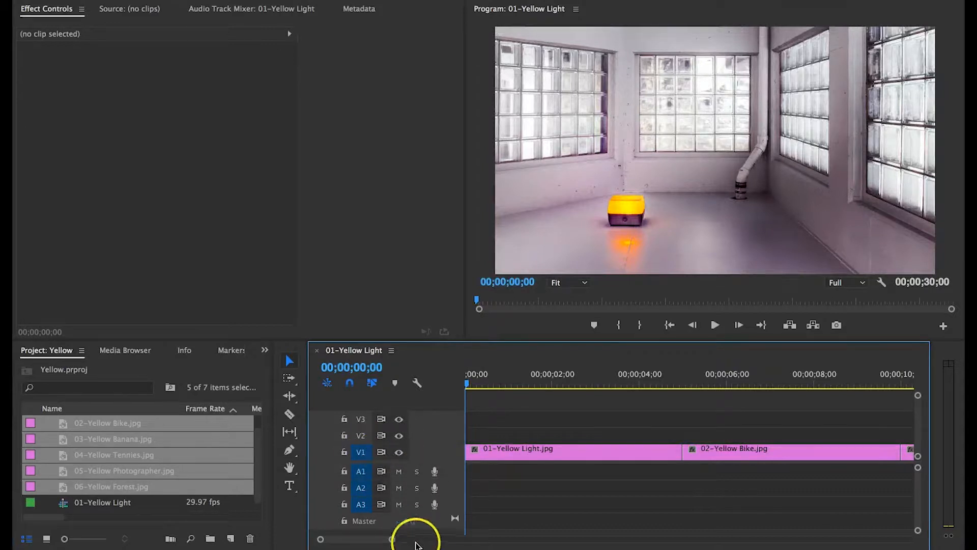
{"action": "left_click_drag", "start_coordinate": [394, 539], "coordinate": [504, 531]}
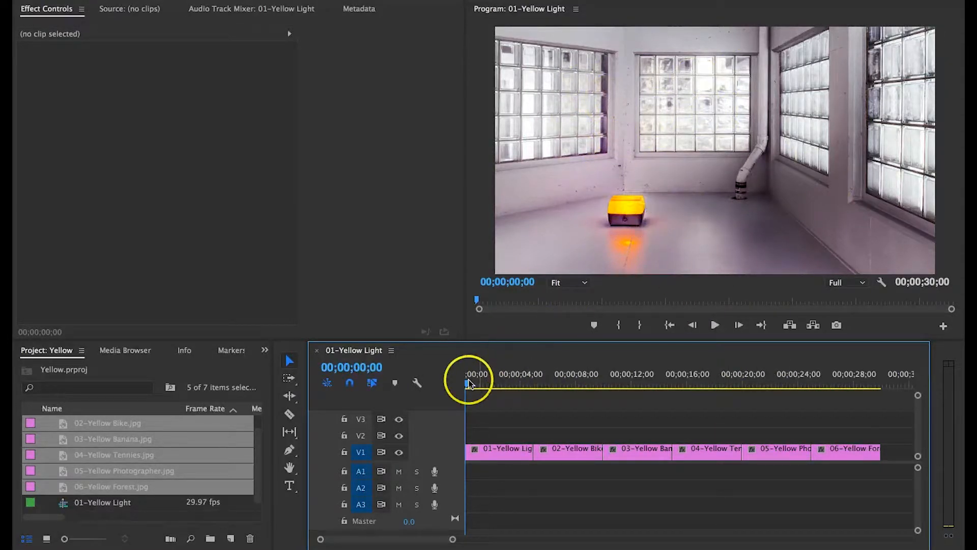
{"action": "left_click_drag", "start_coordinate": [467, 387], "coordinate": [524, 367]}
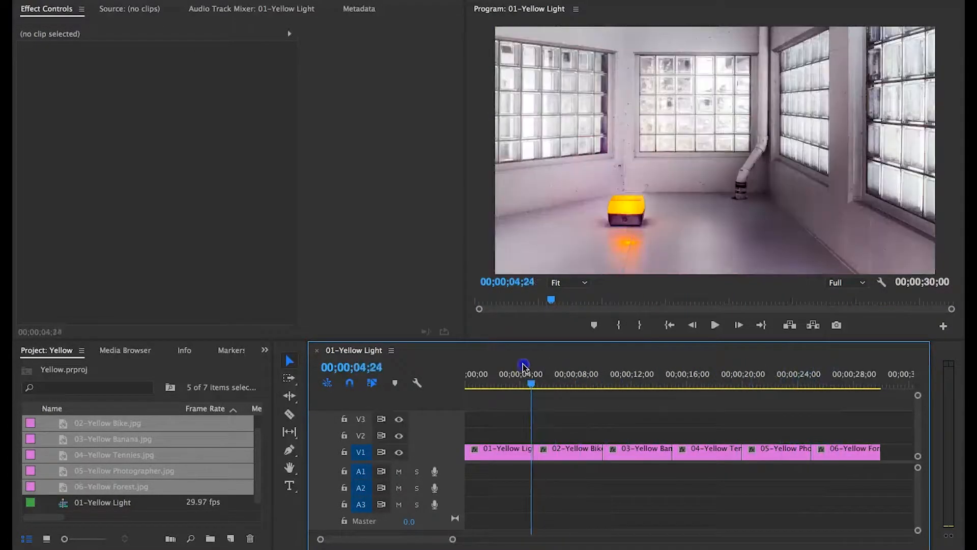
{"action": "left_click_drag", "start_coordinate": [756, 387], "coordinate": [825, 392]}
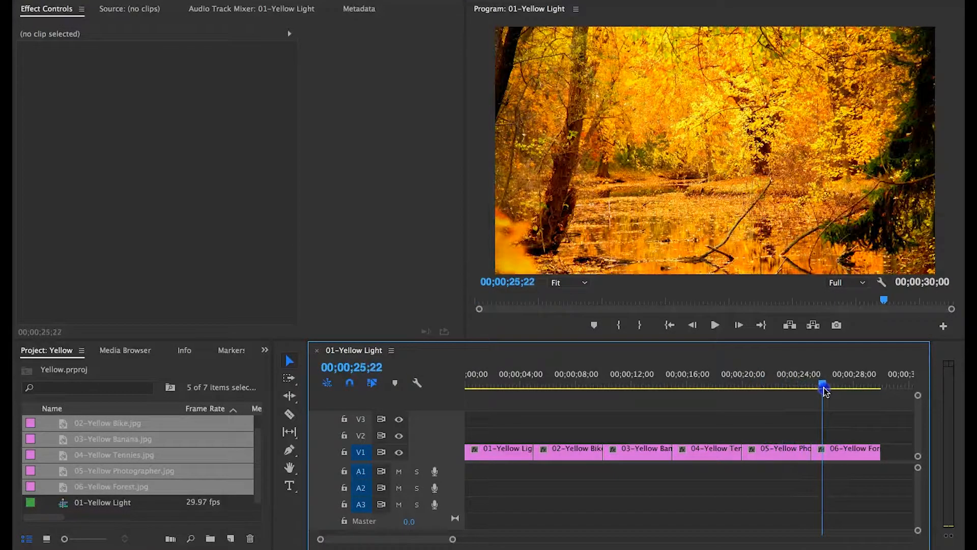
Swap the last two clips on V1 so 06-Yellow Forest precedes 05-Yellow Photographer, and check the new order with the playhead
{"action": "left_click", "coordinate": [770, 453]}
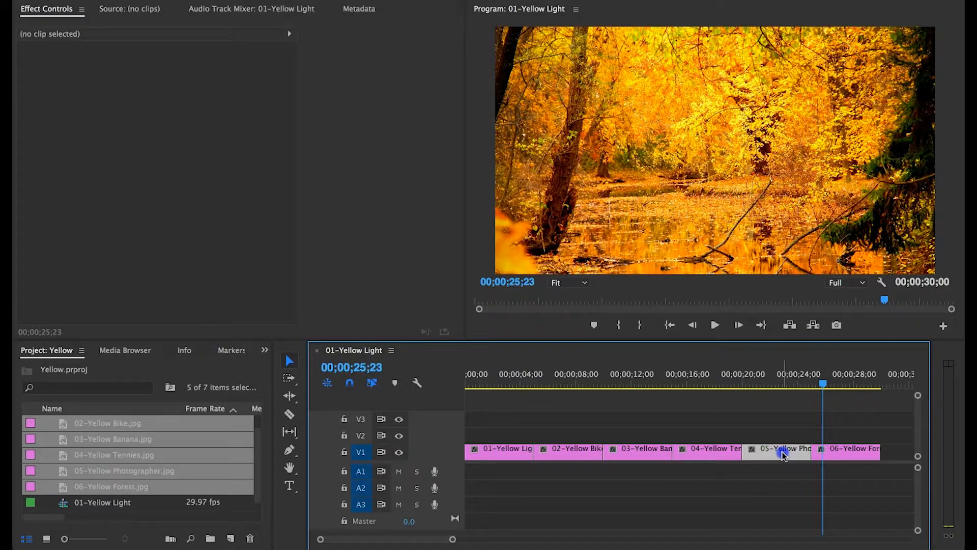
{"action": "left_click_drag", "start_coordinate": [782, 453], "coordinate": [799, 421]}
{"action": "left_click_drag", "start_coordinate": [845, 451], "coordinate": [779, 453]}
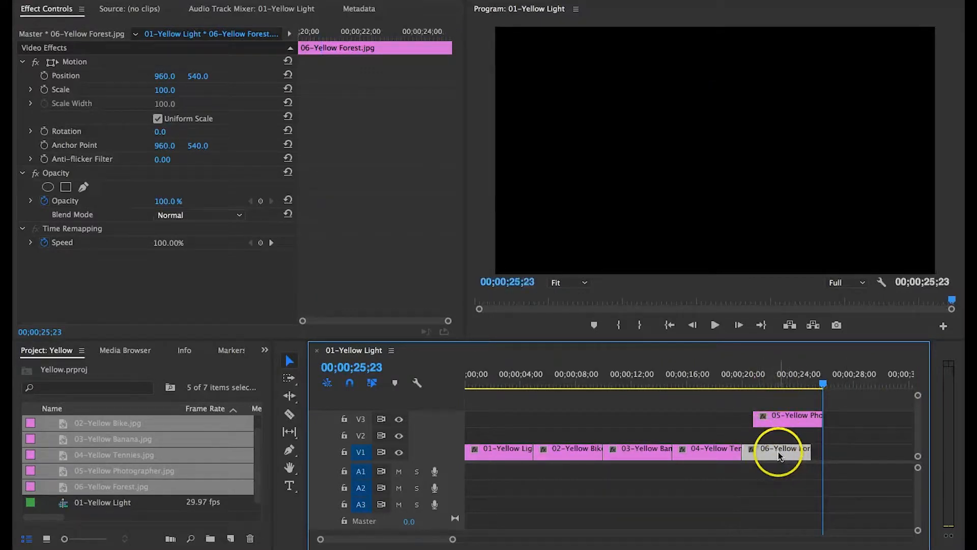
{"action": "left_click", "coordinate": [779, 415]}
{"action": "left_click_drag", "start_coordinate": [779, 413], "coordinate": [834, 452]}
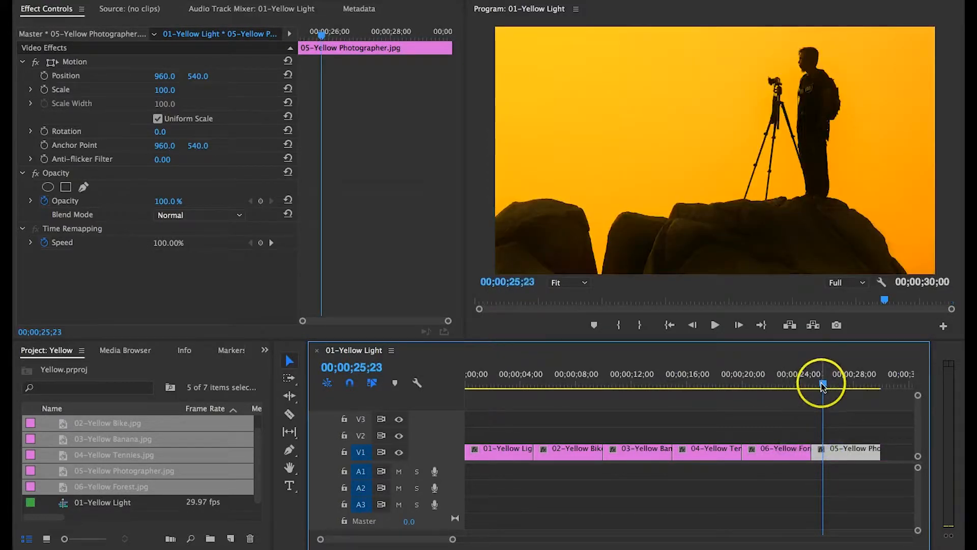
{"action": "left_click", "coordinate": [798, 386]}
{"action": "left_click_drag", "start_coordinate": [797, 385], "coordinate": [776, 386]}
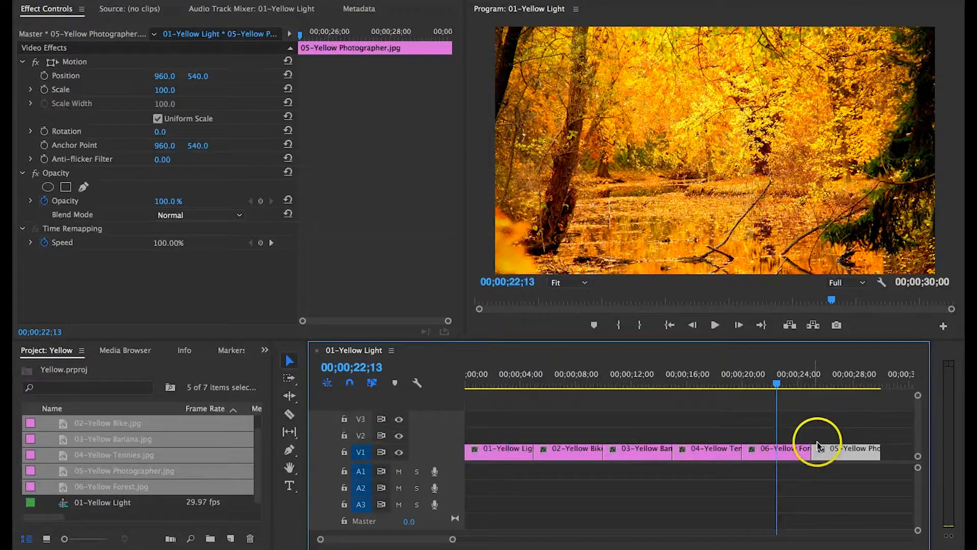
Try overlaying the 05-Yellow Photographer clip on V2 above 06-Yellow Forest, scrub across the overlap, and return it to the end of V1
{"action": "left_click_drag", "start_coordinate": [833, 455], "coordinate": [763, 437]}
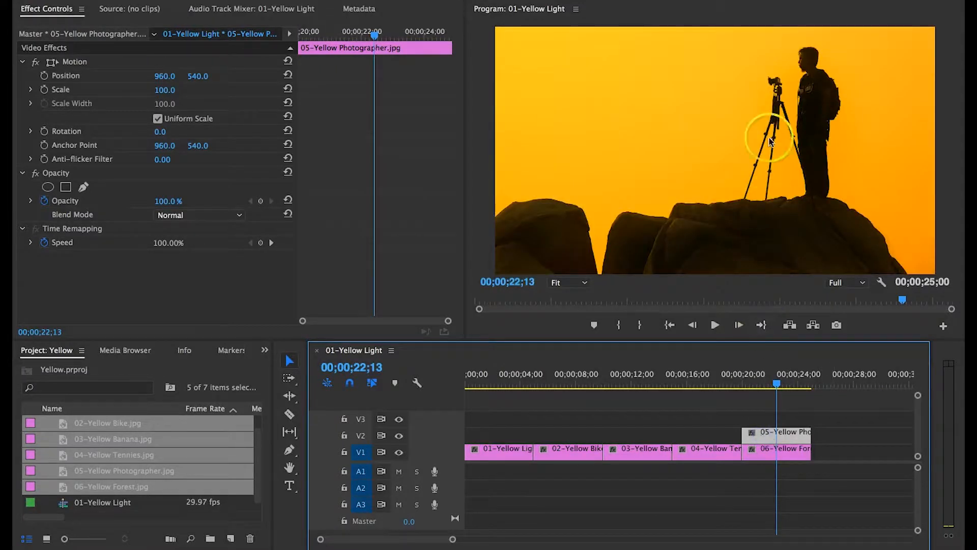
{"action": "left_click_drag", "start_coordinate": [762, 437], "coordinate": [780, 436]}
{"action": "left_click", "coordinate": [771, 383]}
{"action": "left_click_drag", "start_coordinate": [770, 383], "coordinate": [752, 386]}
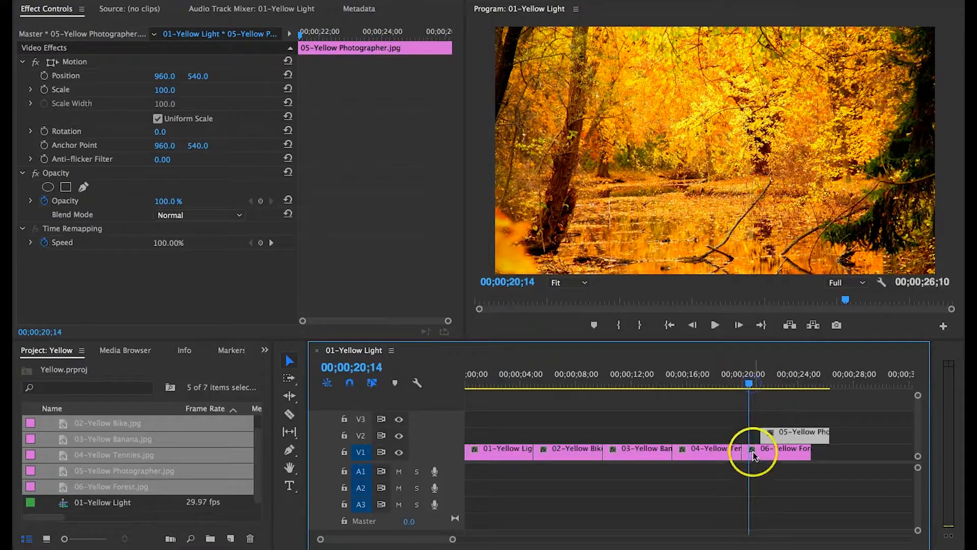
{"action": "left_click", "coordinate": [767, 385]}
{"action": "left_click_drag", "start_coordinate": [767, 385], "coordinate": [778, 386]}
{"action": "left_click_drag", "start_coordinate": [787, 434], "coordinate": [837, 449]}
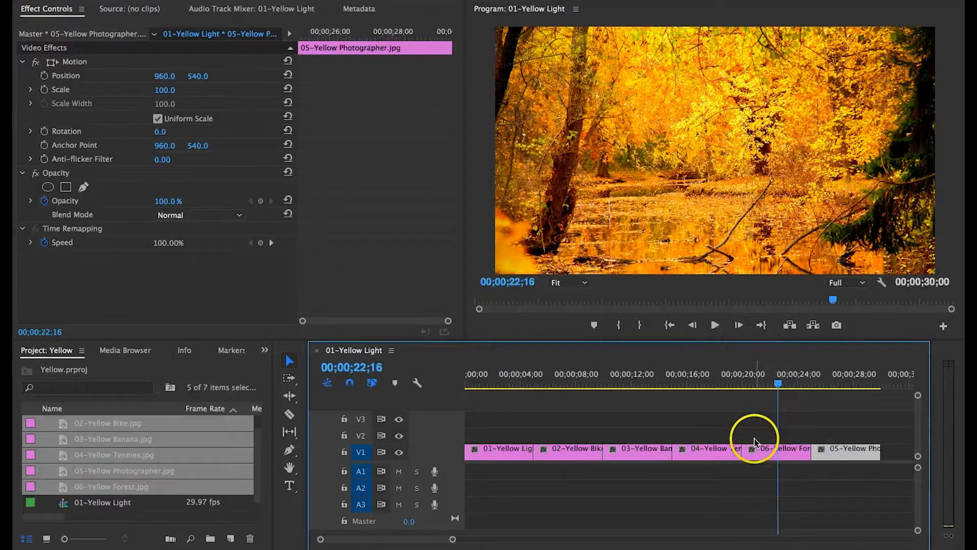
Shorten the 01-Yellow Light clip on V1 to about 2.5 seconds by trimming its end
{"action": "left_click_drag", "start_coordinate": [469, 386], "coordinate": [502, 381]}
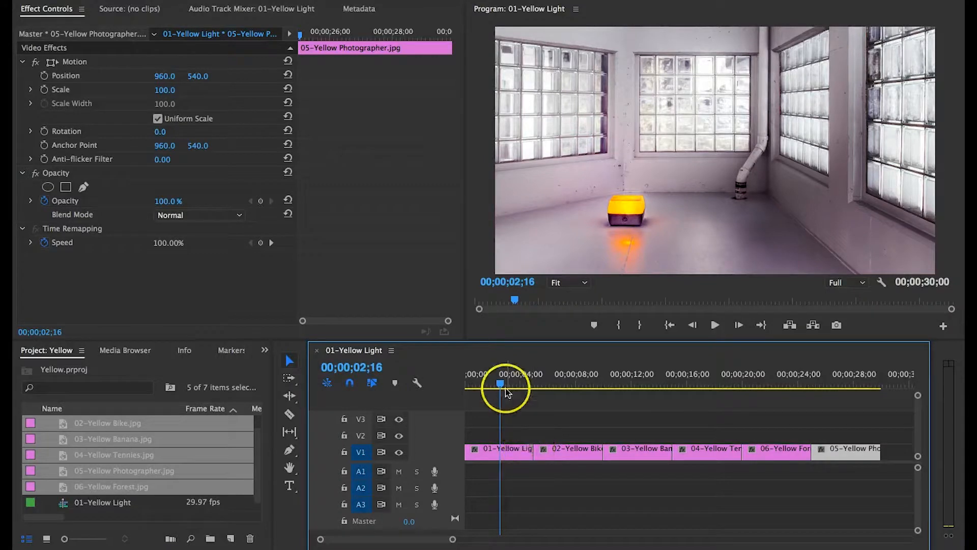
{"action": "left_click_drag", "start_coordinate": [501, 383], "coordinate": [570, 383]}
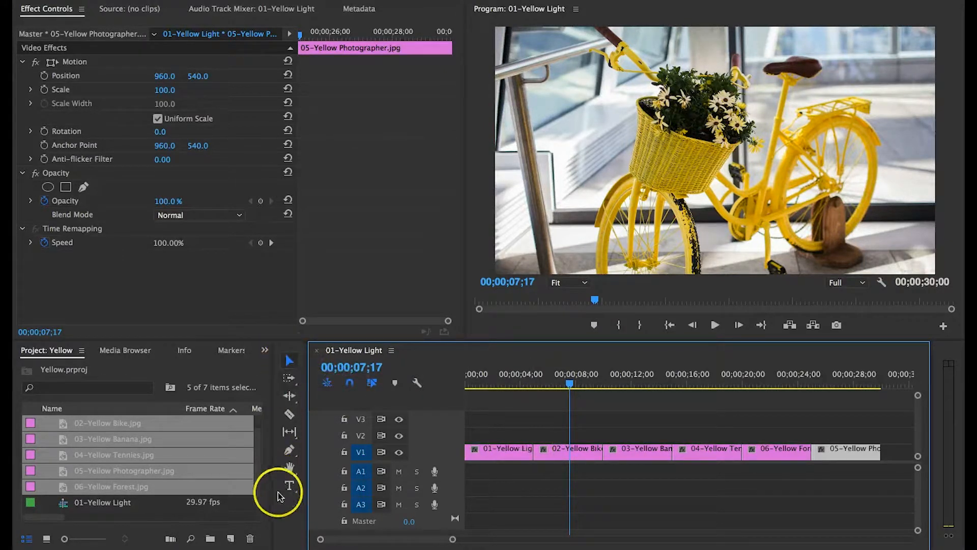
{"action": "left_click", "coordinate": [517, 452]}
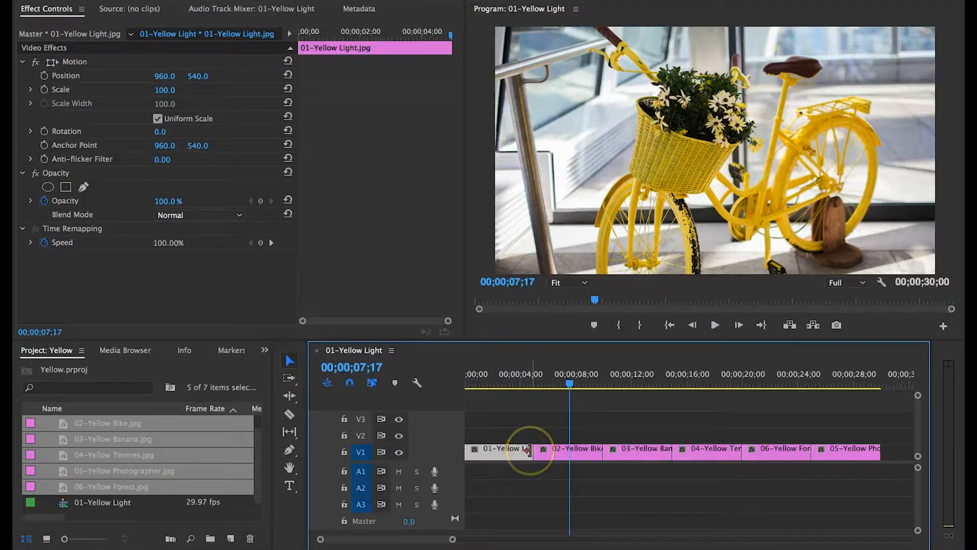
{"action": "left_click_drag", "start_coordinate": [530, 451], "coordinate": [501, 450]}
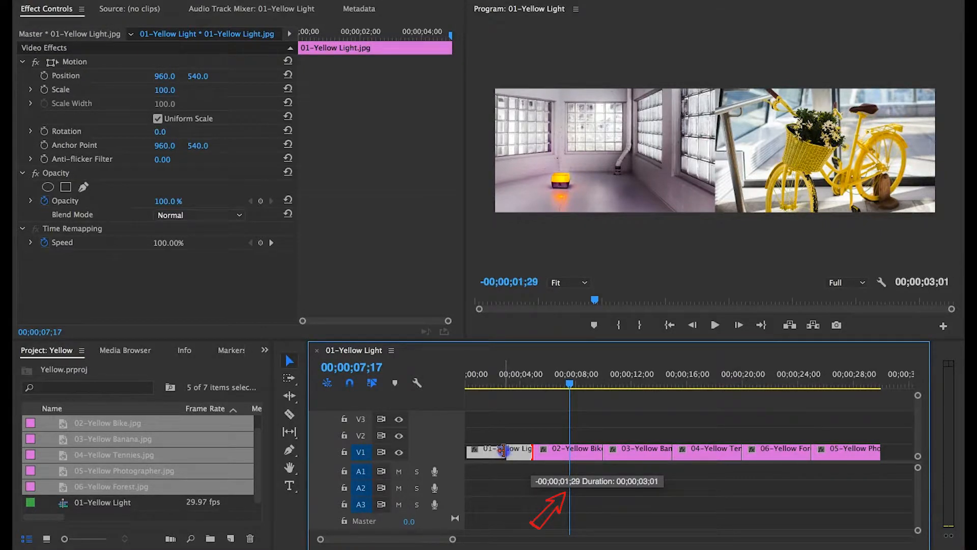
{"action": "left_click_drag", "start_coordinate": [512, 450], "coordinate": [508, 450]}
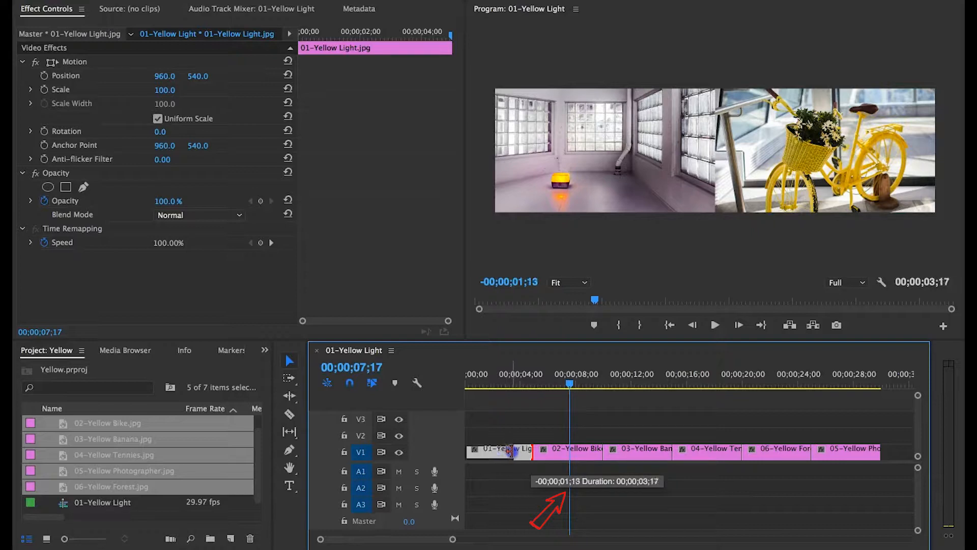
{"action": "left_click_drag", "start_coordinate": [513, 450], "coordinate": [500, 451]}
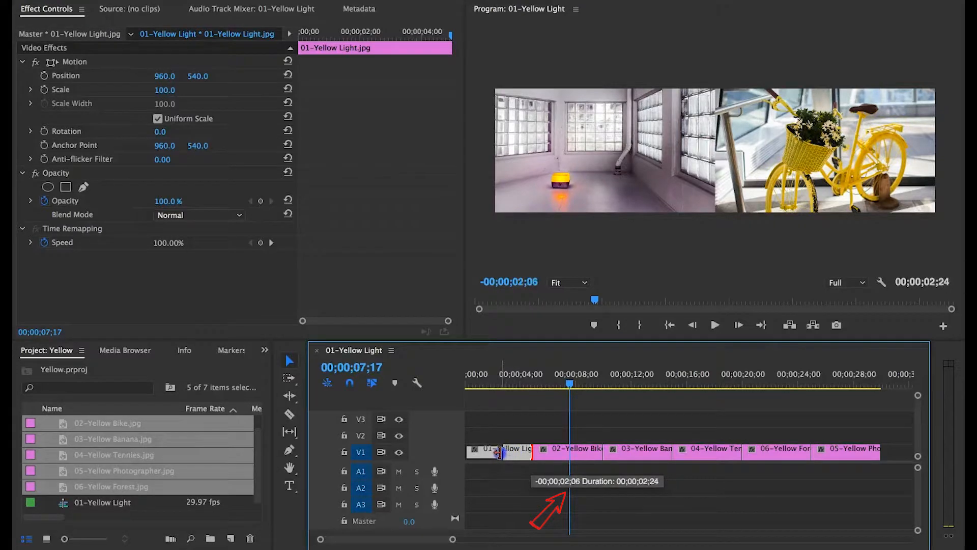
{"action": "left_click_drag", "start_coordinate": [500, 453], "coordinate": [495, 452]}
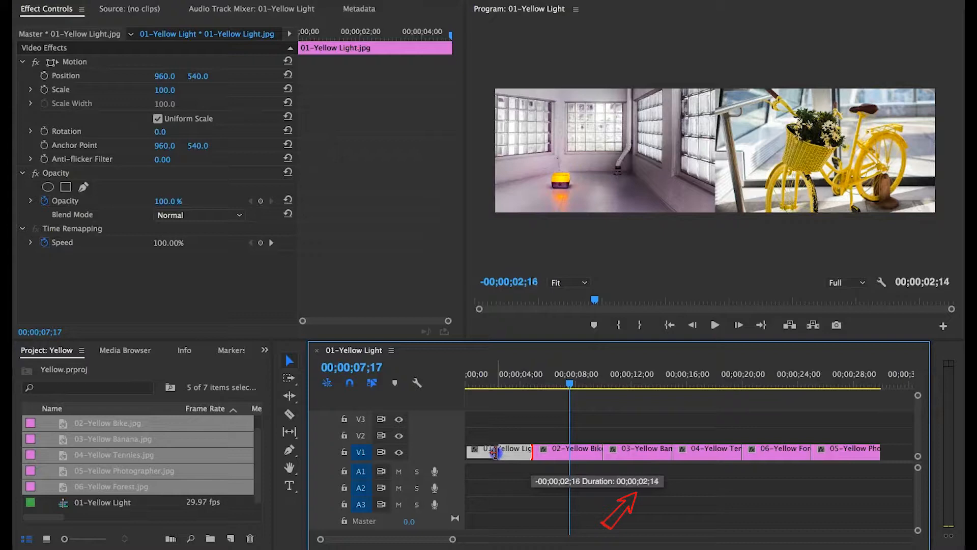
{"action": "left_click_drag", "start_coordinate": [496, 452], "coordinate": [497, 452]}
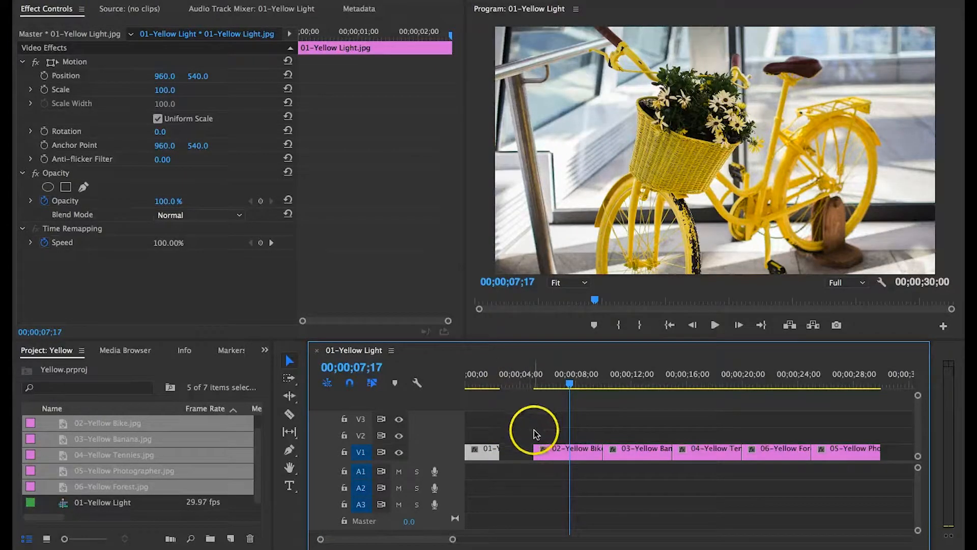
Move the 02-Yellow Bike clip directly after 01-Yellow Light and trim its end to a duration of about 2.5 seconds
{"action": "left_click_drag", "start_coordinate": [583, 454], "coordinate": [554, 453]}
{"action": "left_click", "coordinate": [565, 450]}
{"action": "left_click_drag", "start_coordinate": [565, 450], "coordinate": [536, 453]}
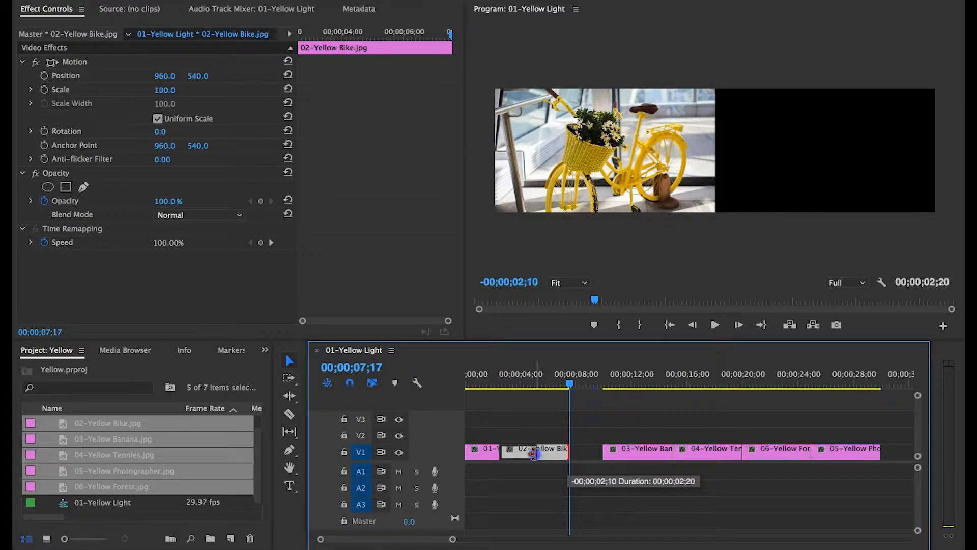
{"action": "left_click_drag", "start_coordinate": [533, 453], "coordinate": [532, 454]}
{"action": "left_click_drag", "start_coordinate": [530, 454], "coordinate": [531, 453]}
{"action": "left_click_drag", "start_coordinate": [531, 453], "coordinate": [532, 454]}
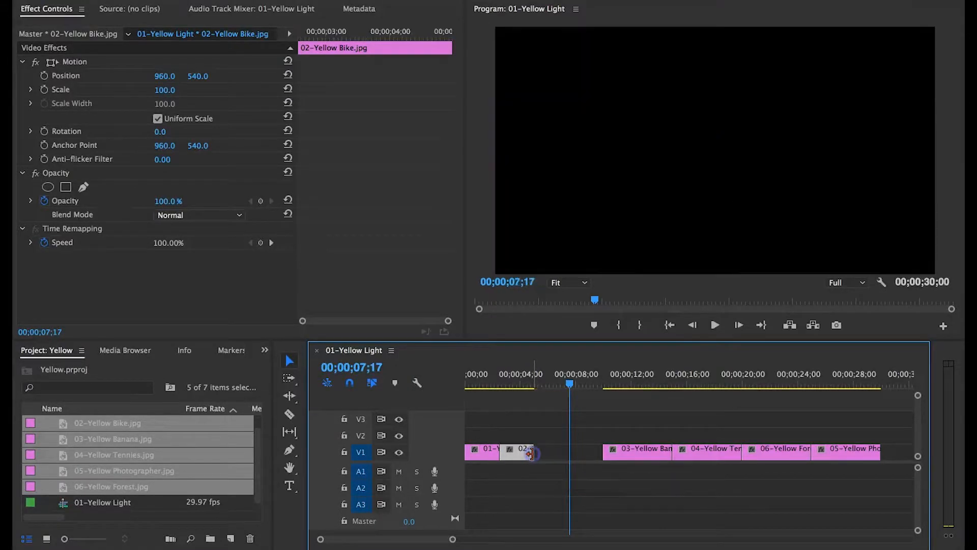
Place the 03-Yellow Banana clip directly after 02-Yellow Bike and trim its end to the playhead at 00;00;07;16
{"action": "left_click", "coordinate": [635, 452]}
{"action": "left_click_drag", "start_coordinate": [642, 451], "coordinate": [582, 454]}
{"action": "left_click", "coordinate": [569, 387]}
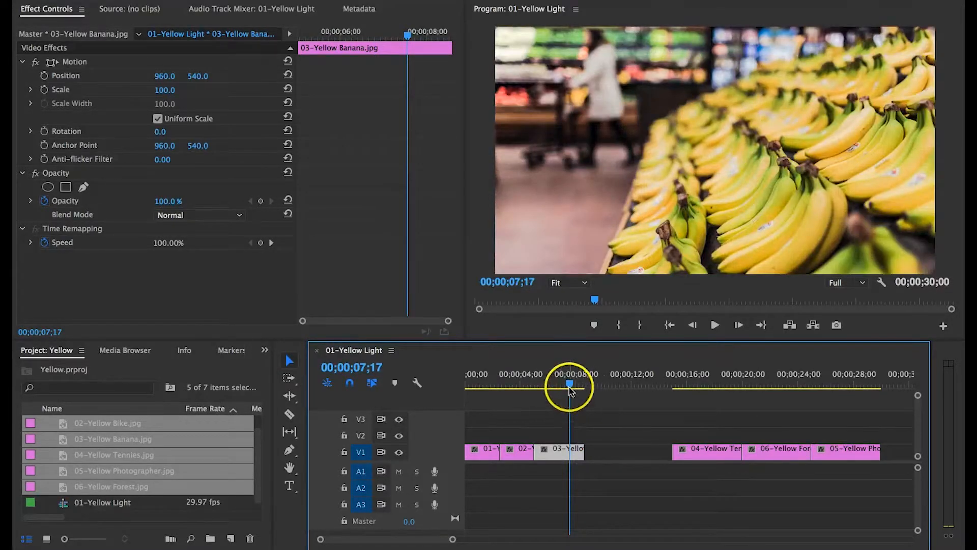
{"action": "mouse_move", "coordinate": [570, 390]}
{"action": "left_mouse_down"}
{"action": "mouse_move", "coordinate": [557, 389]}
{"action": "mouse_move", "coordinate": [571, 388]}
{"action": "left_mouse_up"}
{"action": "left_click_drag", "start_coordinate": [583, 452], "coordinate": [569, 451]}
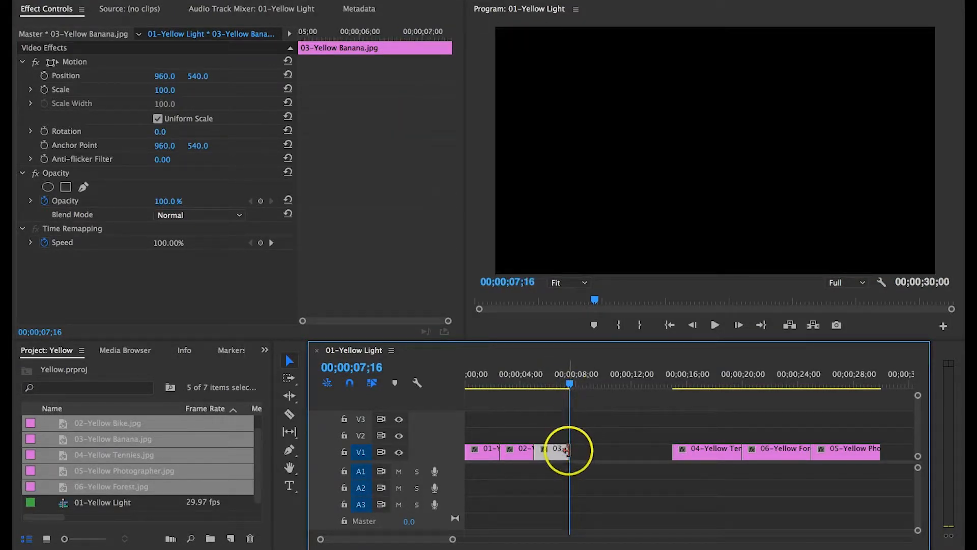
Fit 04-Yellow Tennies between the Banana clip and 00;00;10;04, and ripple delete the gap before 06-Yellow Forest
{"action": "left_click_drag", "start_coordinate": [570, 387], "coordinate": [605, 382]}
{"action": "left_click_drag", "start_coordinate": [718, 448], "coordinate": [606, 452]}
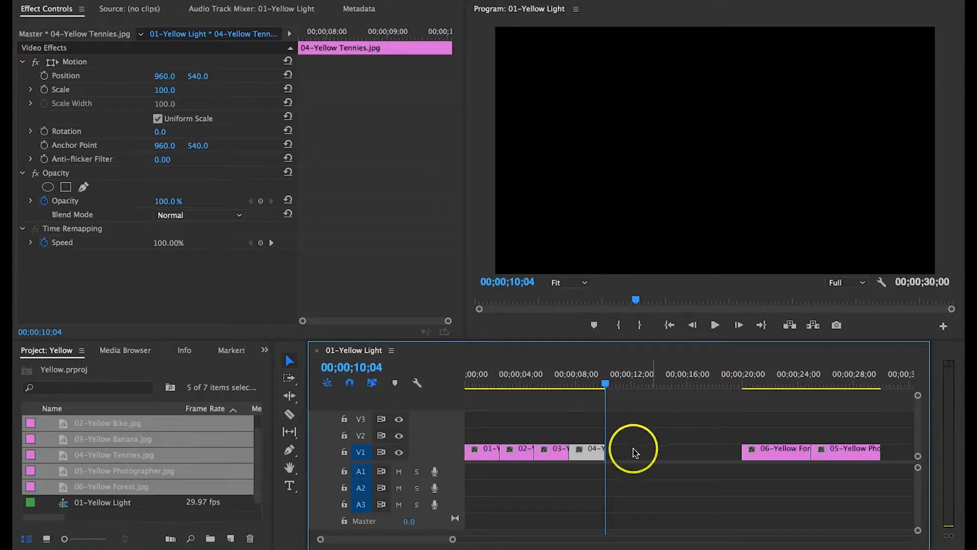
{"action": "right_click", "coordinate": [663, 456]}
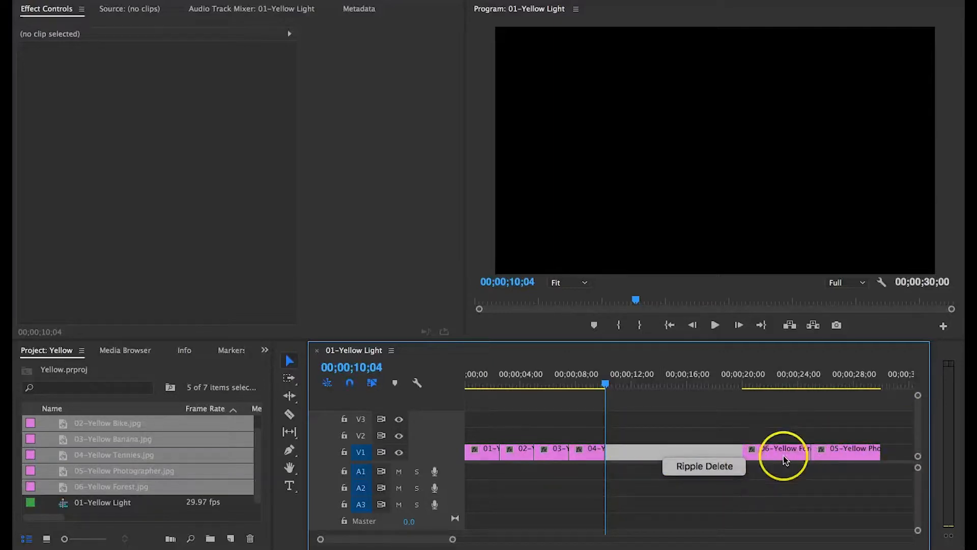
{"action": "left_click", "coordinate": [705, 466]}
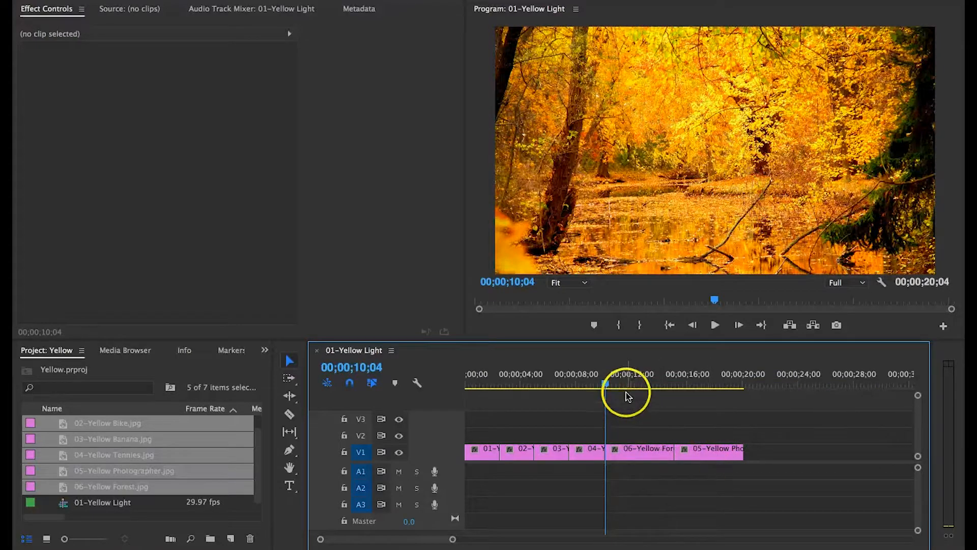
Trim 06-Yellow Forest to a duration of about 00;00;02;21 and move 05-Yellow Photographer directly after it
{"action": "left_click_drag", "start_coordinate": [670, 448], "coordinate": [641, 453]}
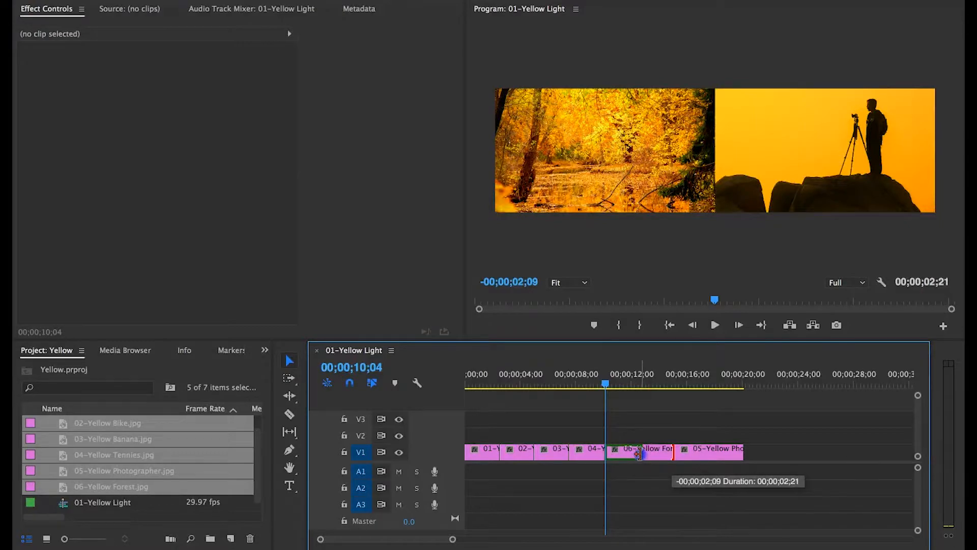
{"action": "left_click_drag", "start_coordinate": [639, 454], "coordinate": [640, 454]}
{"action": "left_click_drag", "start_coordinate": [700, 453], "coordinate": [669, 453]}
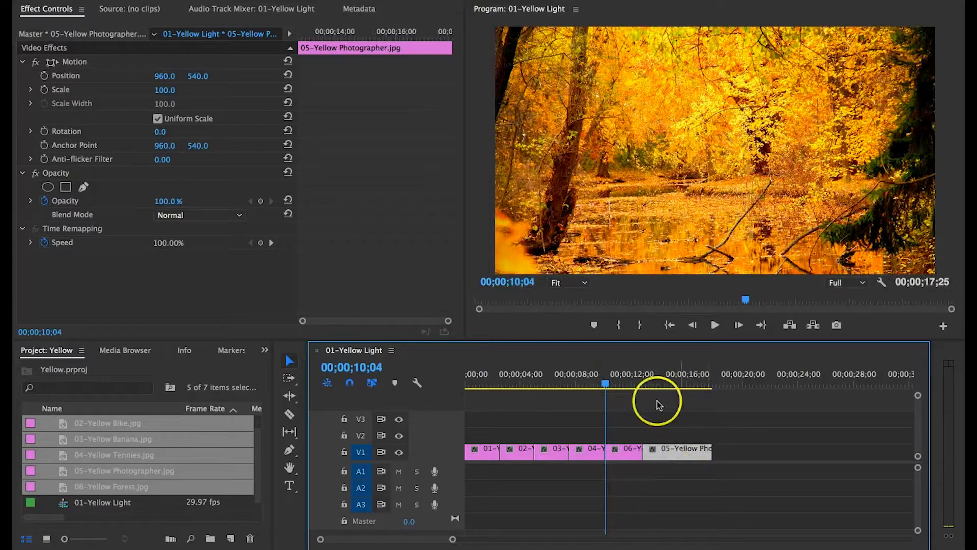
Trim the end of 05-Yellow Photographer to the playhead at 00;00;15;00 and shift its cut with 06-Yellow Forest slightly earlier
{"action": "left_click", "coordinate": [606, 385]}
{"action": "mouse_move", "coordinate": [606, 385]}
{"action": "left_mouse_down"}
{"action": "mouse_move", "coordinate": [634, 386]}
{"action": "mouse_move", "coordinate": [616, 387]}
{"action": "left_mouse_up"}
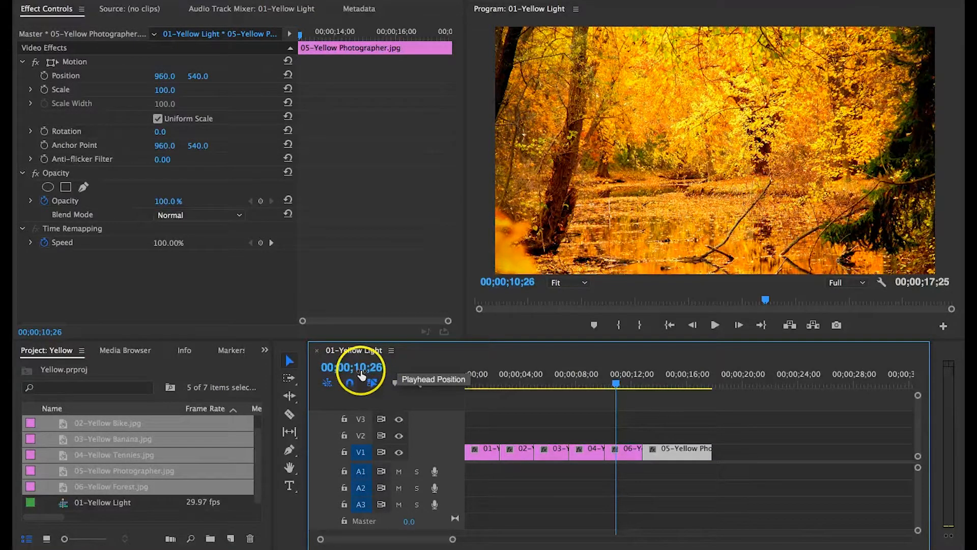
{"action": "left_click_drag", "start_coordinate": [615, 385], "coordinate": [675, 393]}
{"action": "left_click_drag", "start_coordinate": [711, 452], "coordinate": [671, 450]}
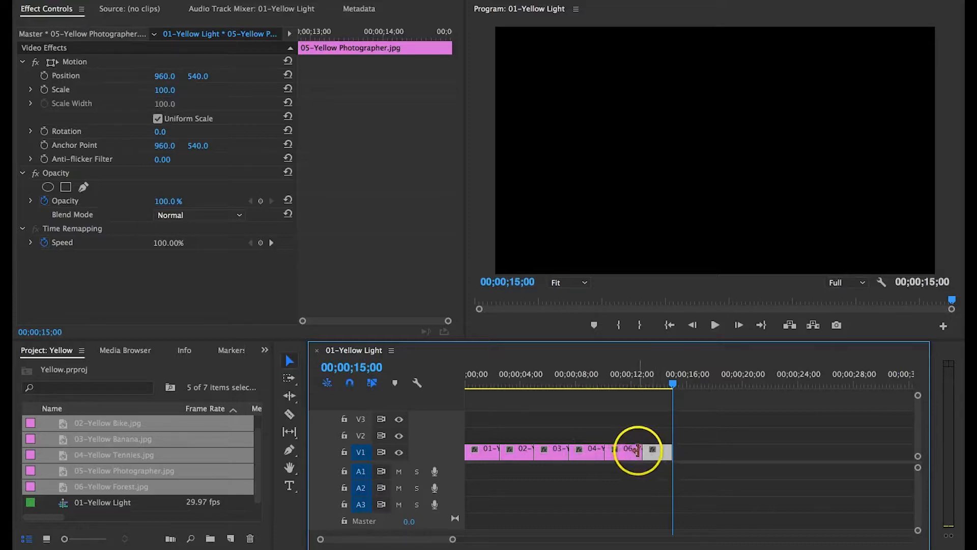
{"action": "left_click_drag", "start_coordinate": [640, 452], "coordinate": [672, 452]}
Play the sequence from 00;00;00;00 to review the clip timing, and stop the playback
{"action": "left_click_drag", "start_coordinate": [499, 373], "coordinate": [459, 385]}
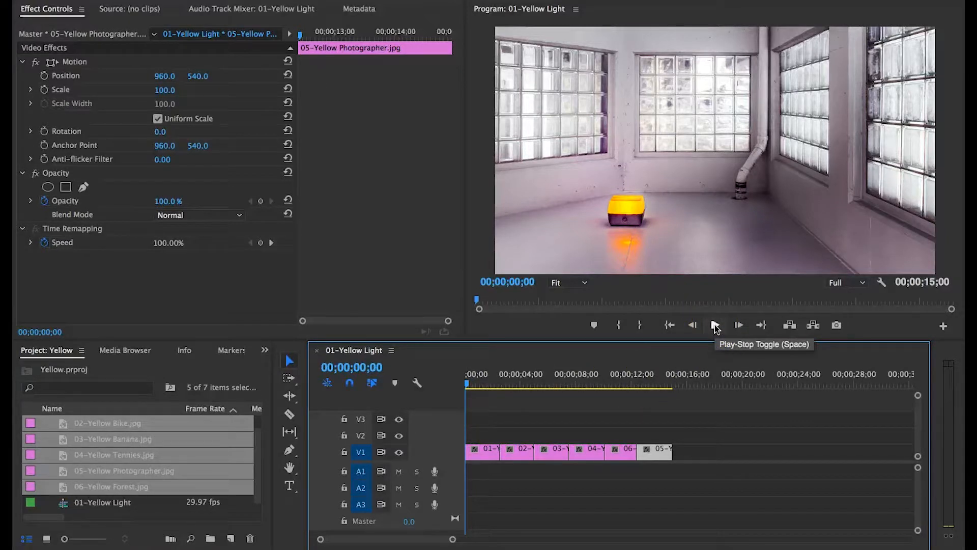
{"action": "left_click", "coordinate": [584, 407]}
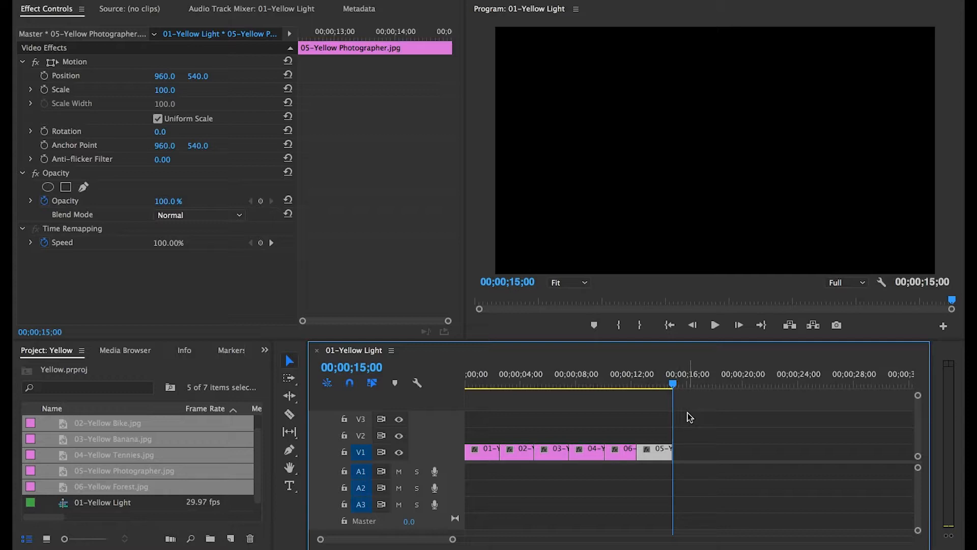
{"action": "key", "text": "space"}
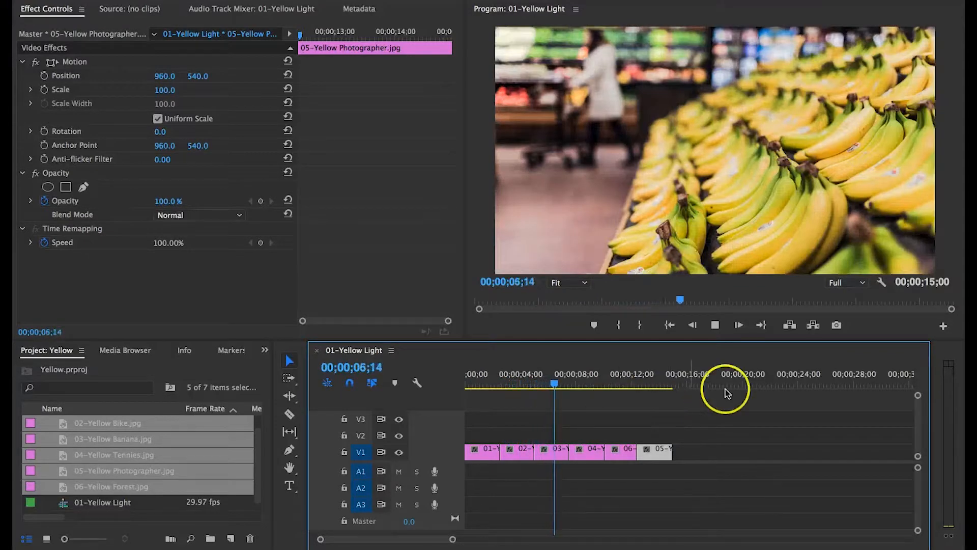
{"action": "key", "text": "space"}
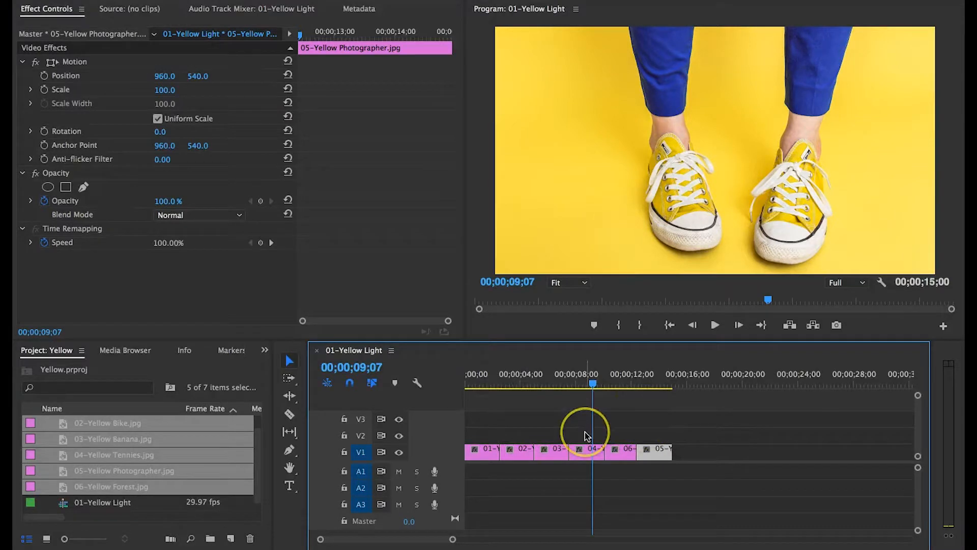
Open the media export settings for the sequence, scrub the preview and set the source range to Entire Sequence
{"action": "left_click", "coordinate": [138, 1]}
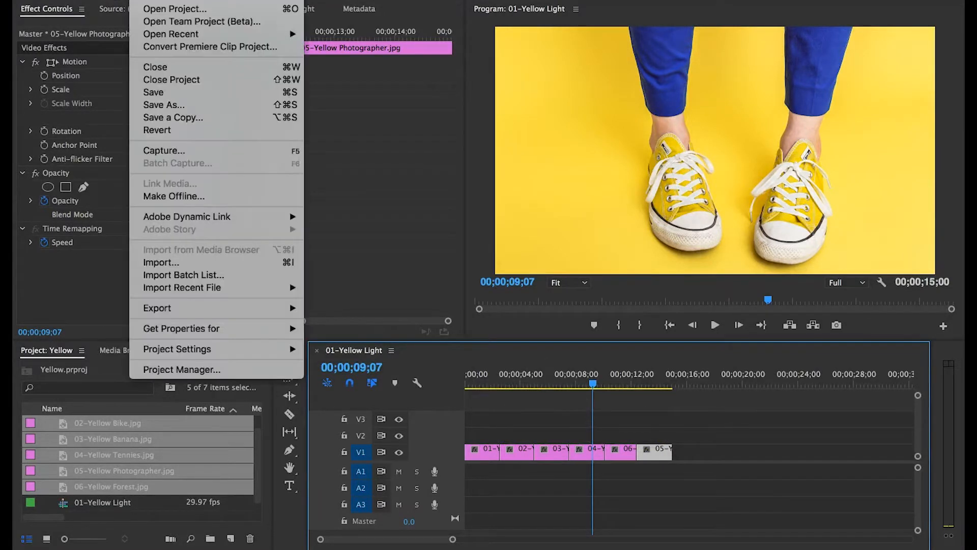
{"action": "mouse_move", "coordinate": [171, 309]}
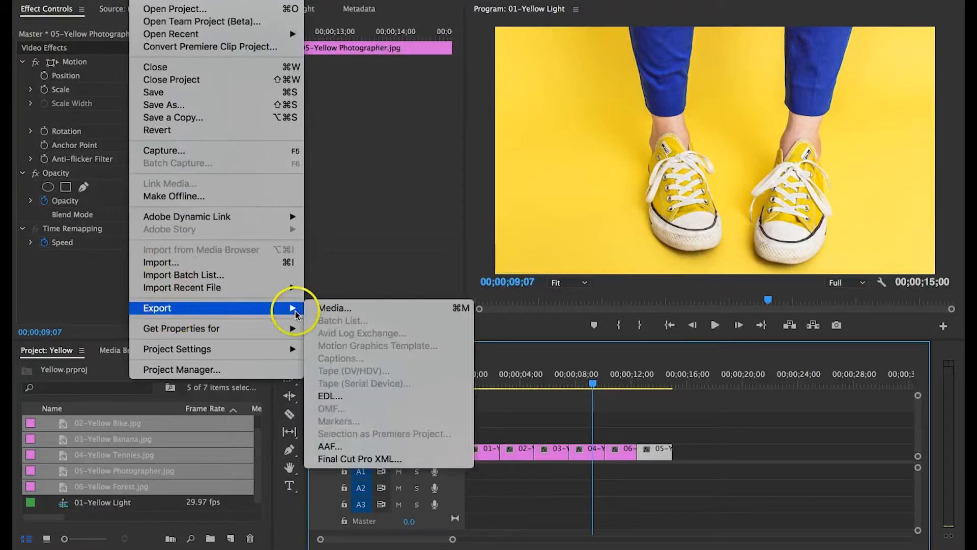
{"action": "left_click", "coordinate": [338, 309]}
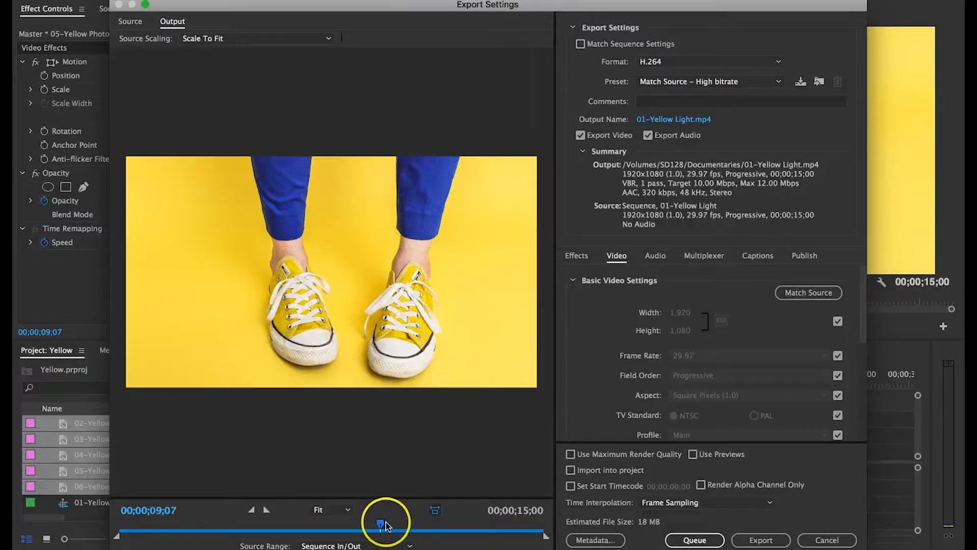
{"action": "left_click_drag", "start_coordinate": [377, 524], "coordinate": [352, 525]}
{"action": "left_click_drag", "start_coordinate": [284, 525], "coordinate": [168, 534]}
{"action": "left_click_drag", "start_coordinate": [241, 532], "coordinate": [348, 532]}
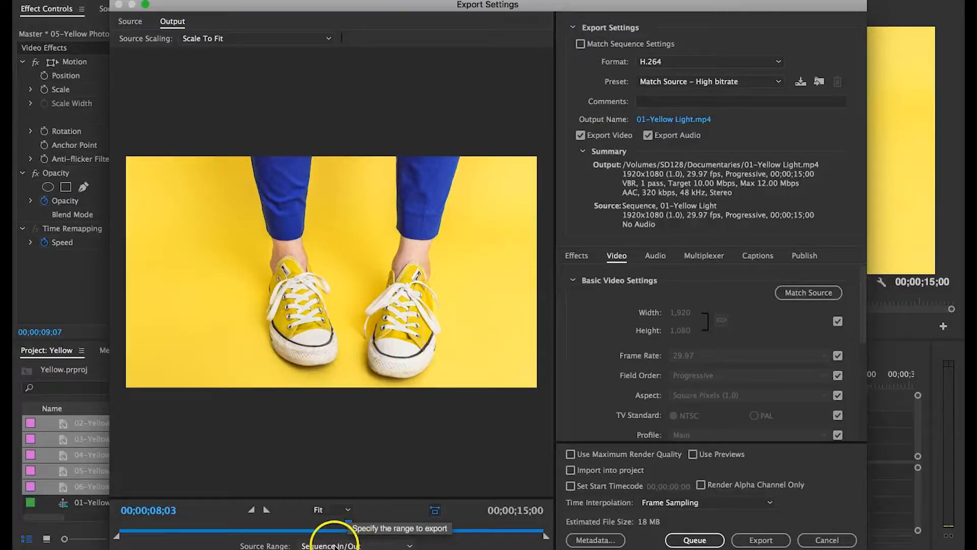
{"action": "left_click", "coordinate": [358, 545]}
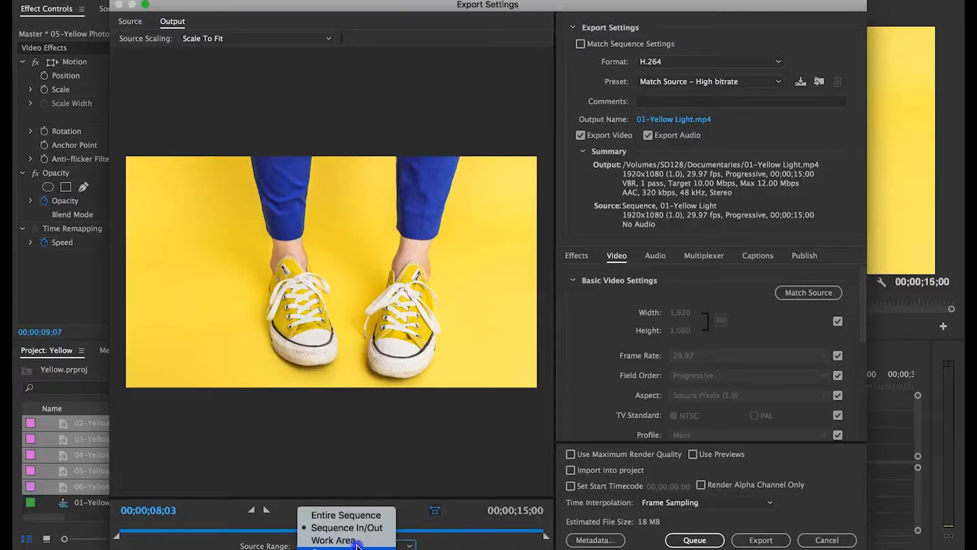
{"action": "left_click", "coordinate": [360, 516]}
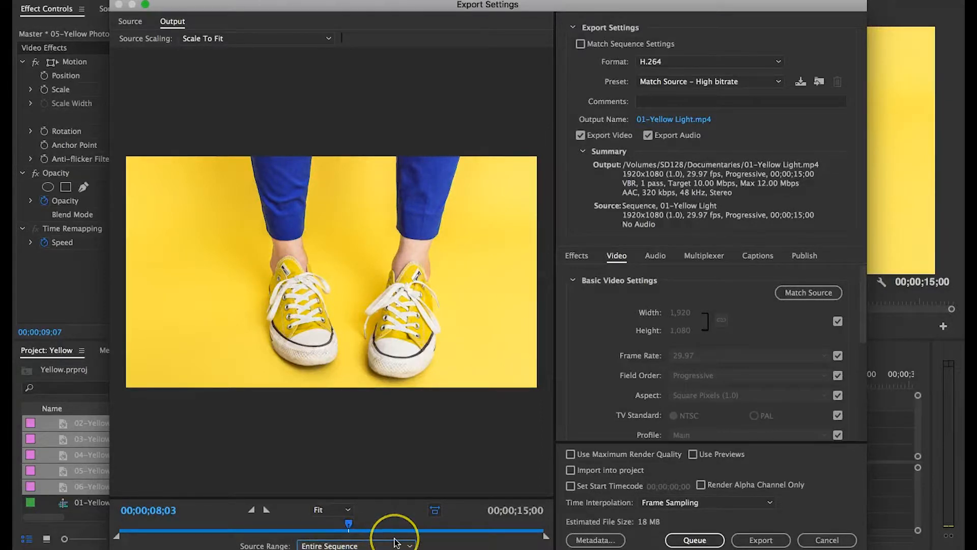
Set the export output to Yellow Movie.mp4 in the Yellow folder on the SD128 drive
{"action": "left_click", "coordinate": [666, 120]}
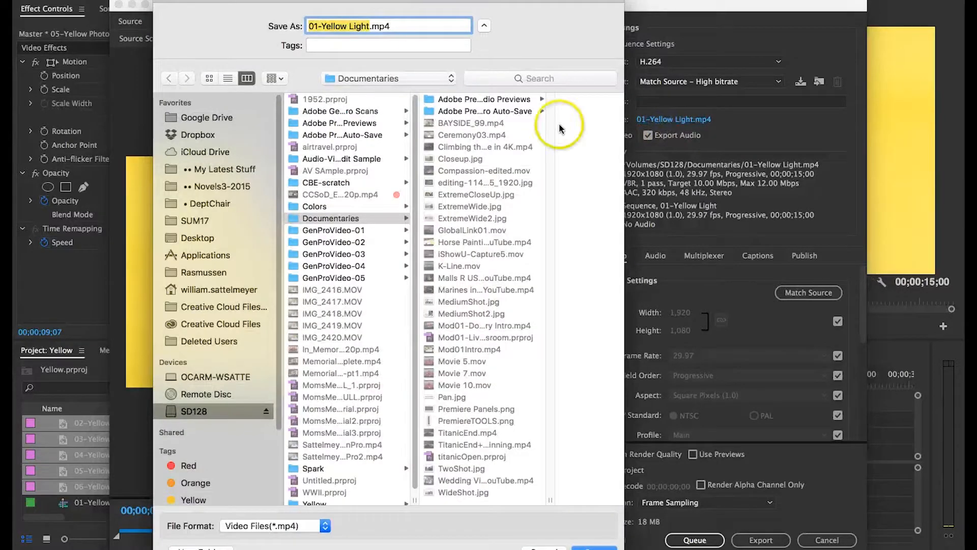
{"action": "scroll", "coordinate": [348, 401], "scroll_direction": "down", "scroll_amount": 1}
{"action": "left_click", "coordinate": [315, 500]}
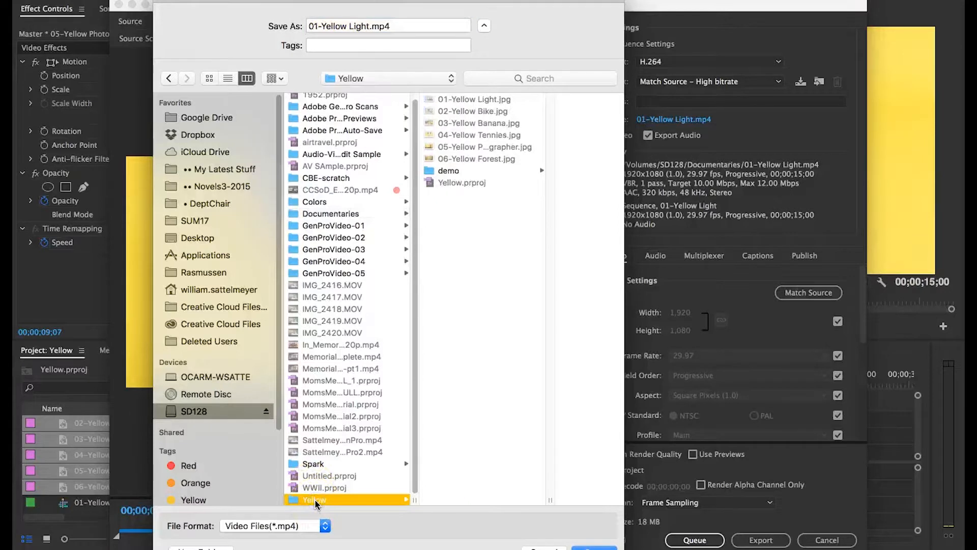
{"action": "left_click_drag", "start_coordinate": [370, 26], "coordinate": [296, 26]}
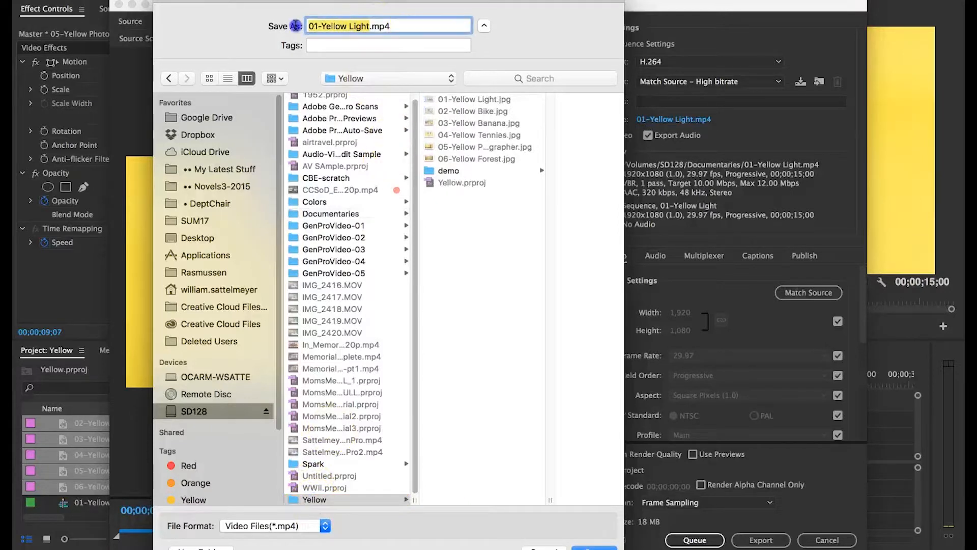
{"action": "type", "text": "Y"}
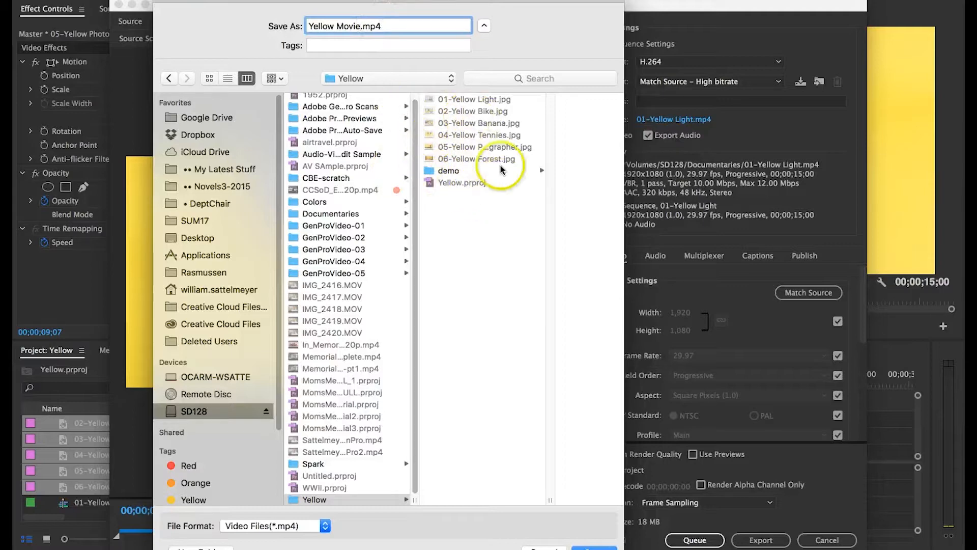
{"action": "left_click", "coordinate": [595, 546]}
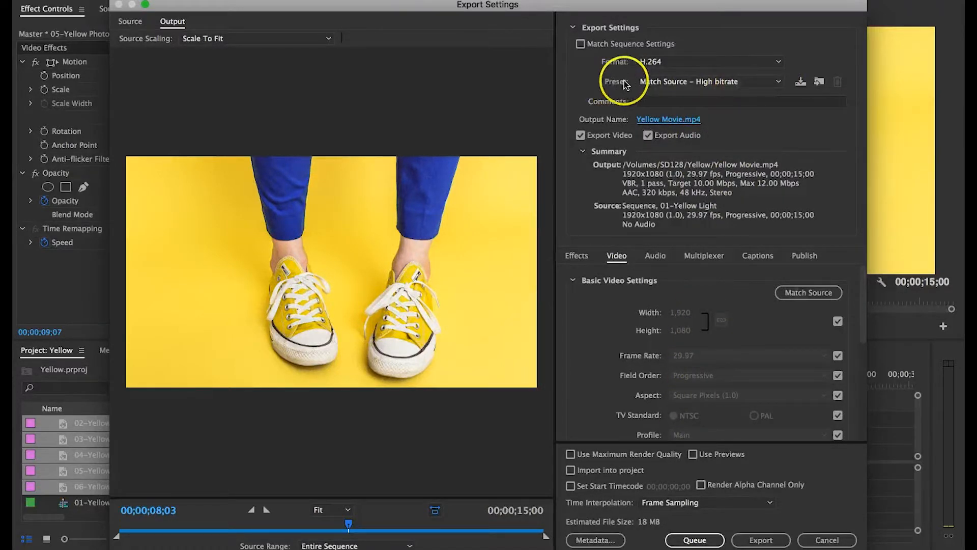
Choose the Vimeo 1080p HD preset for the H.264 export
{"action": "left_click", "coordinate": [771, 81]}
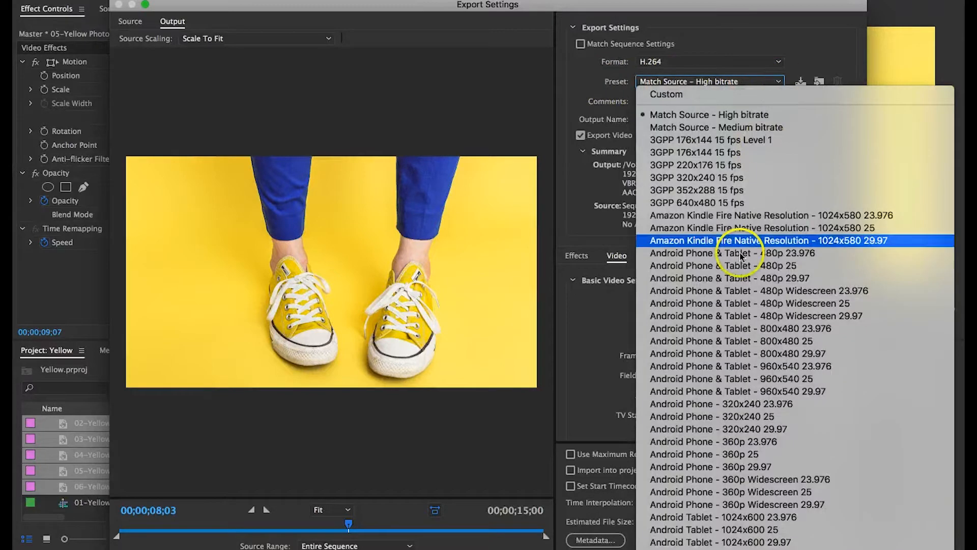
{"action": "scroll", "coordinate": [712, 306], "scroll_direction": "down", "scroll_amount": 10}
{"action": "scroll", "coordinate": [741, 277], "scroll_direction": "down", "scroll_amount": 10}
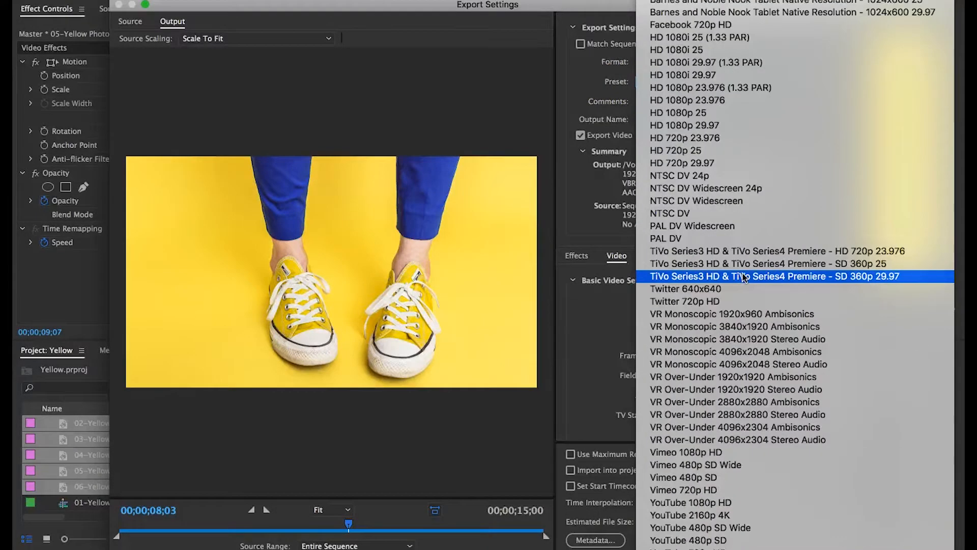
{"action": "left_click", "coordinate": [665, 454]}
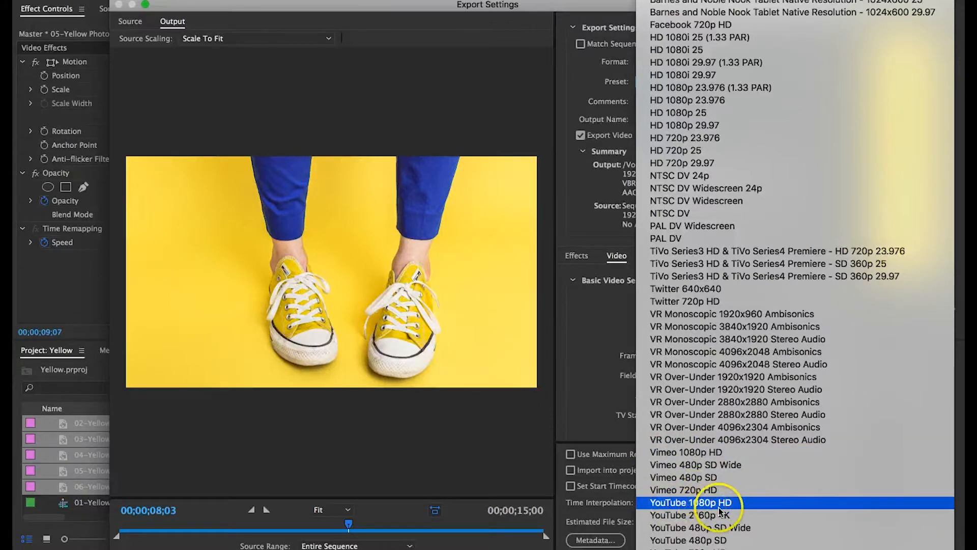
{"action": "left_click", "coordinate": [695, 451]}
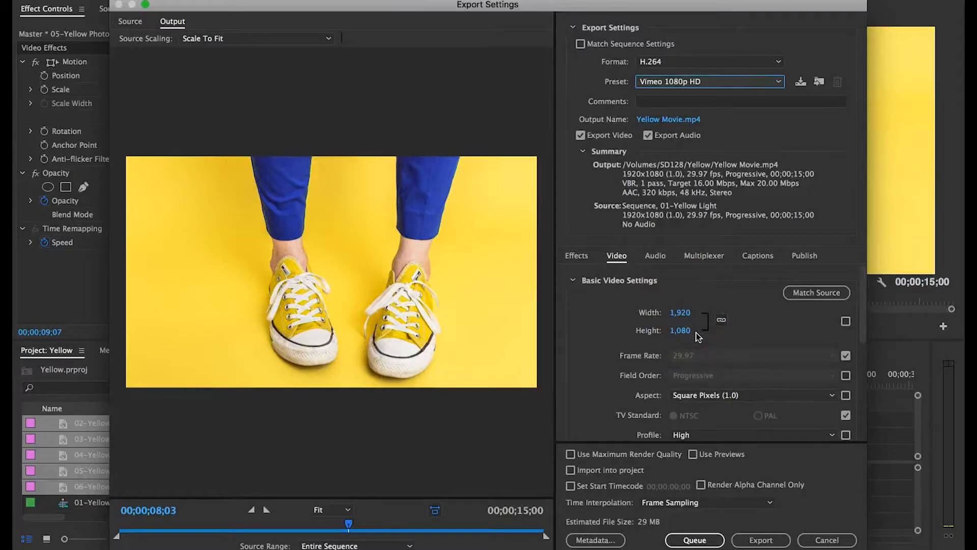
Set the export's target bitrate to 8 Mbps and its maximum bitrate to 10 Mbps
{"action": "left_click_drag", "start_coordinate": [864, 326], "coordinate": [865, 334]}
{"action": "left_click_drag", "start_coordinate": [863, 385], "coordinate": [862, 418]}
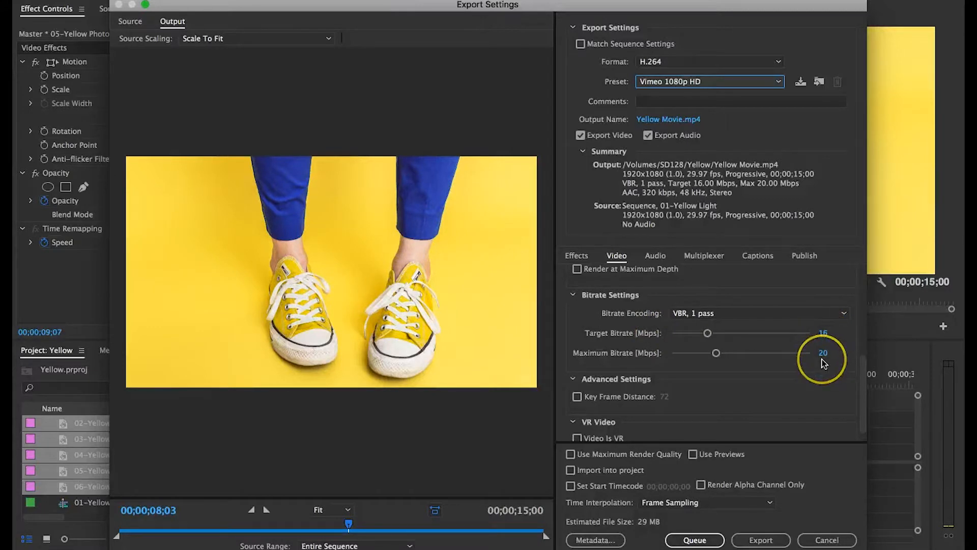
{"action": "left_click", "coordinate": [824, 334]}
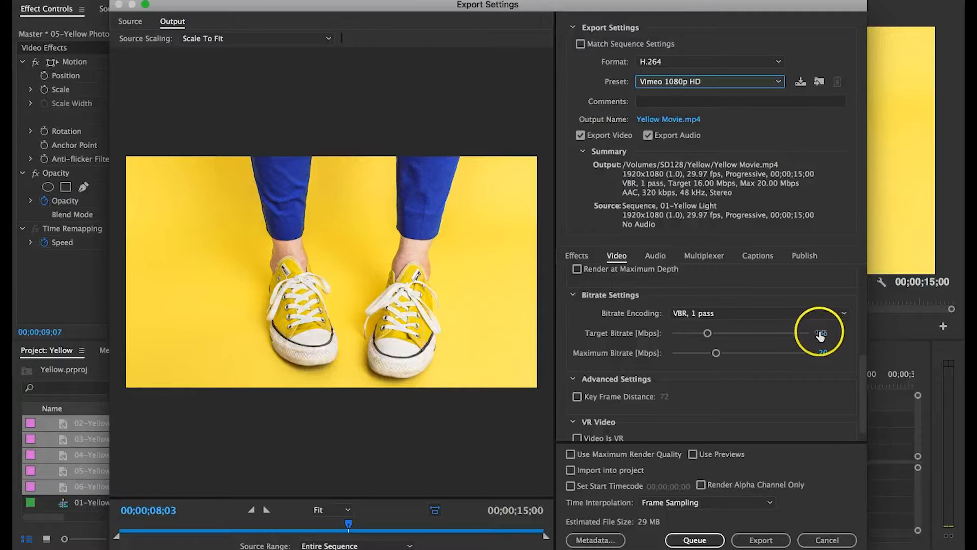
{"action": "type", "text": "8"}
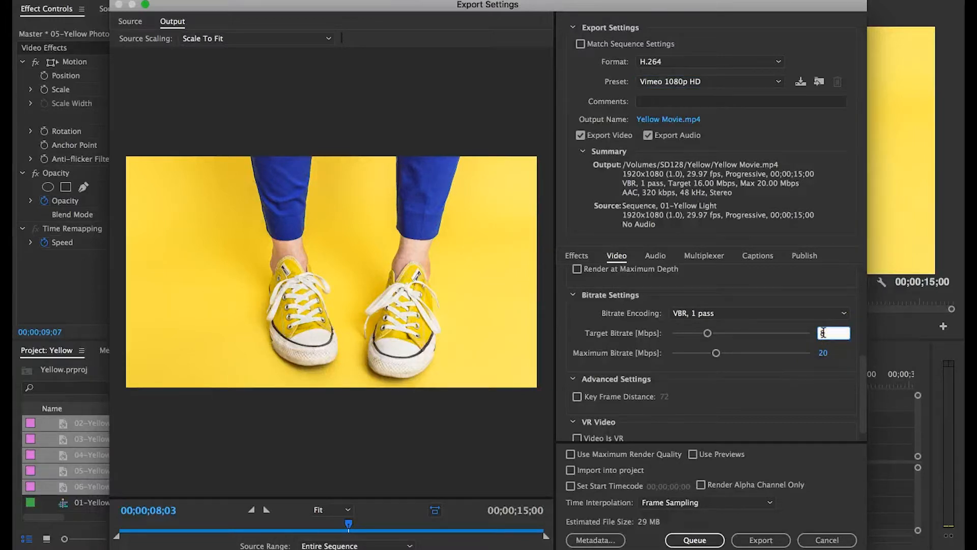
{"action": "key", "text": "Return"}
{"action": "left_click", "coordinate": [816, 351]}
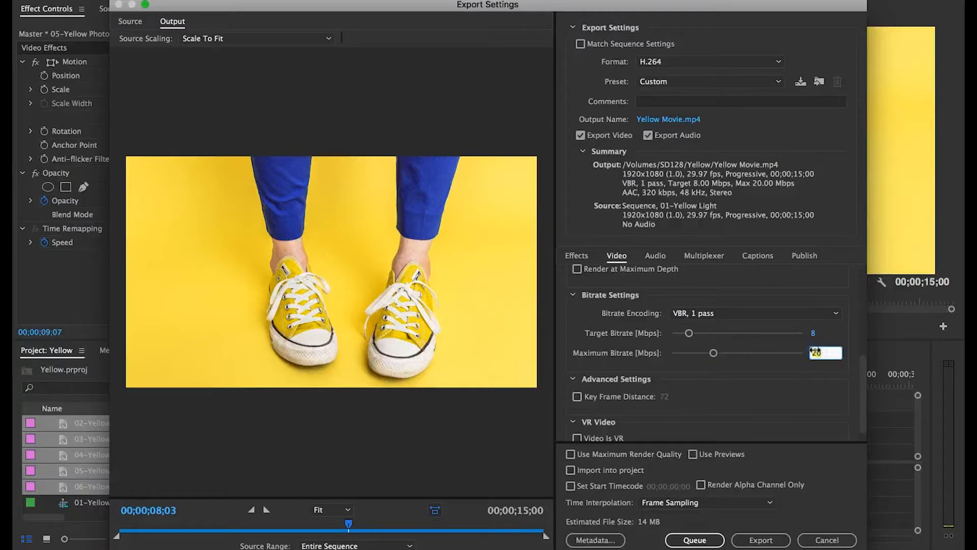
{"action": "key", "text": "Tab"}
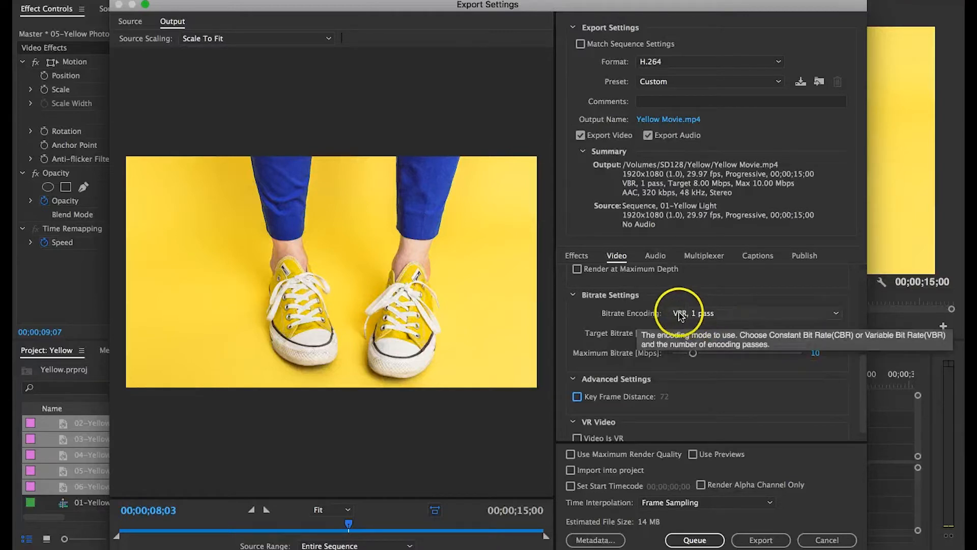
Select VBR, 1 pass as the bitrate encoding and export the sequence
{"action": "left_click", "coordinate": [723, 312]}
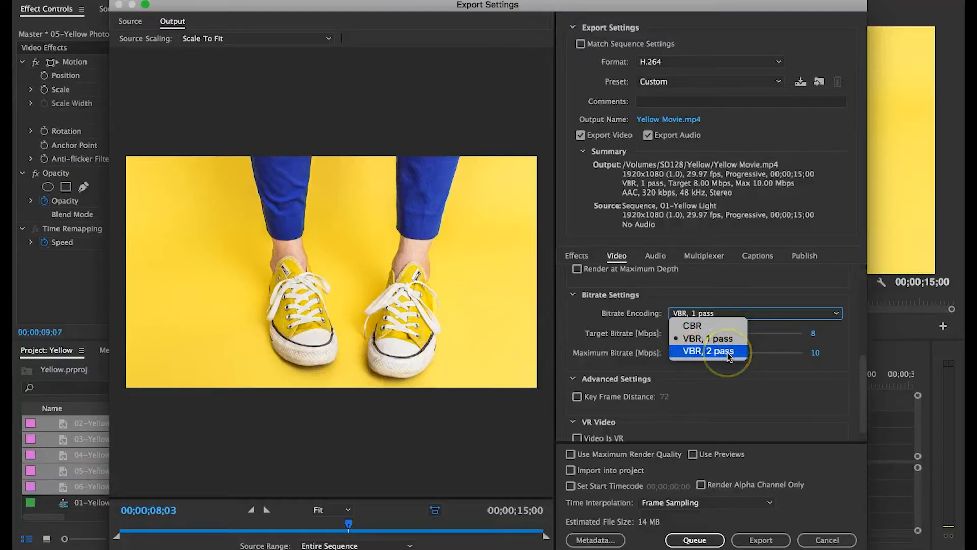
{"action": "left_click", "coordinate": [723, 338]}
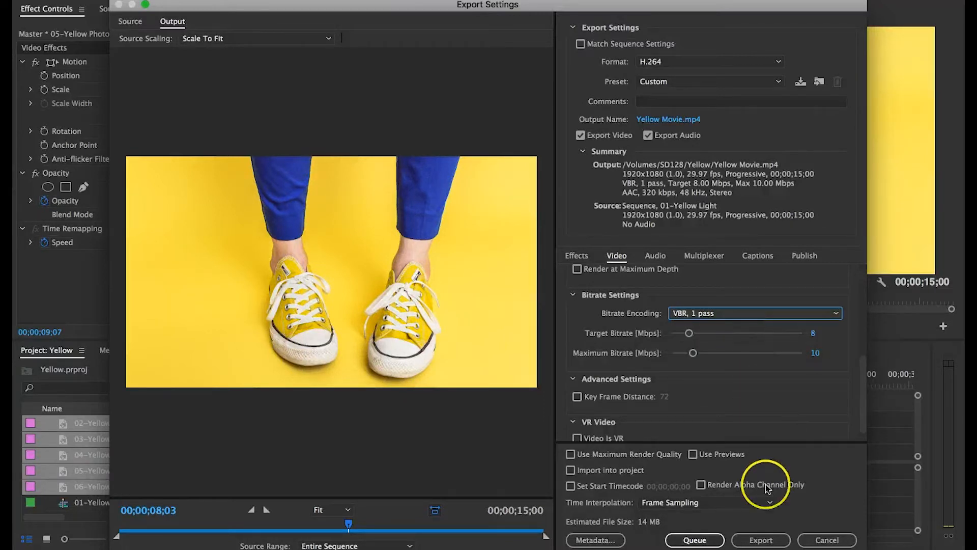
{"action": "left_click", "coordinate": [758, 541]}
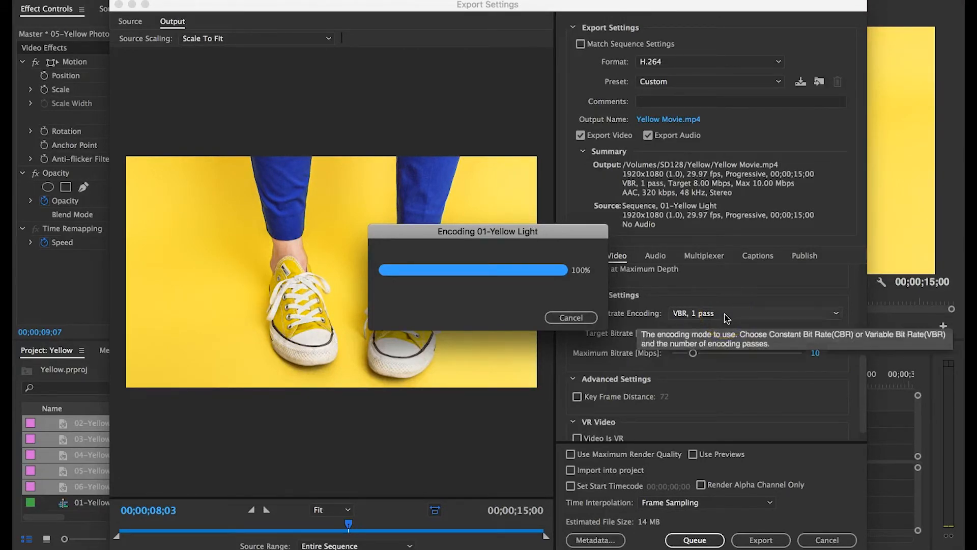
Save the project and play the exported Yellow Movie.mp4 in the media player
{"action": "key", "text": "super+s"}
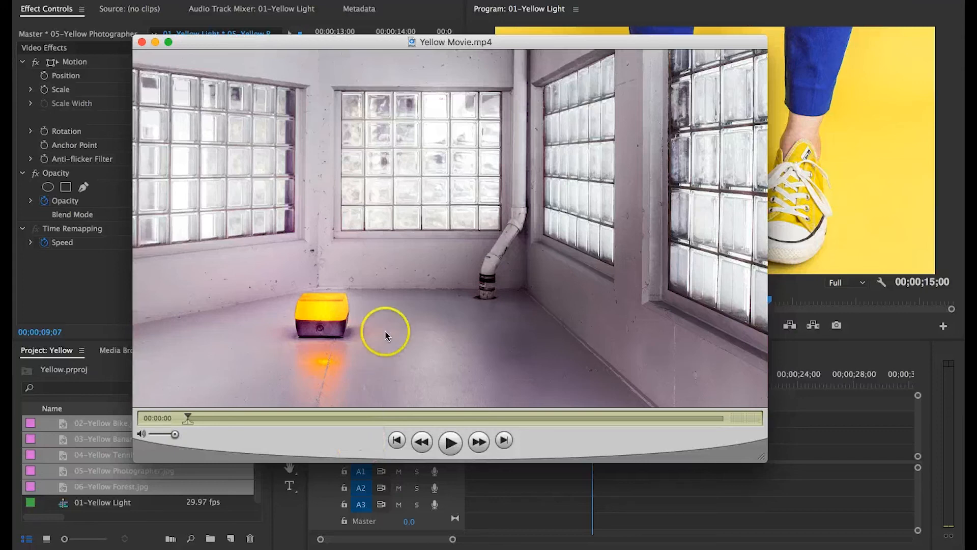
{"action": "left_click", "coordinate": [451, 443]}
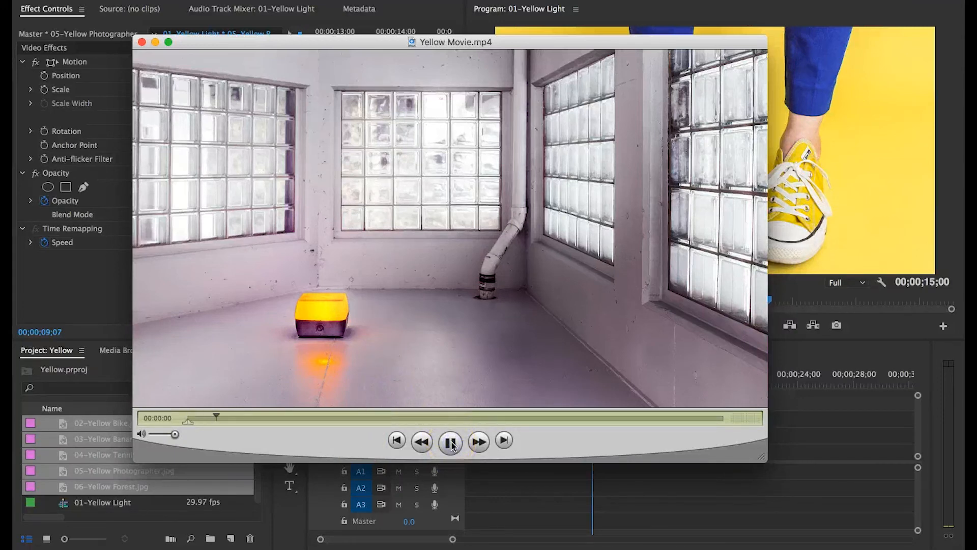